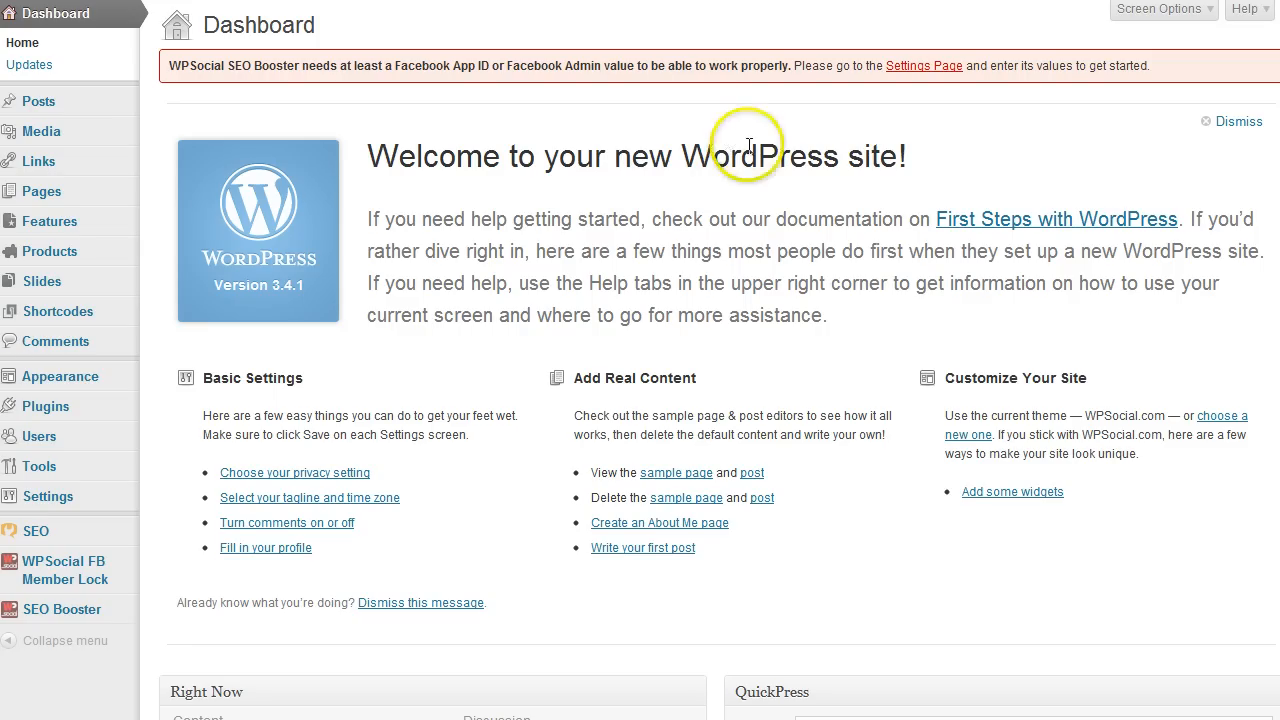
- Open the WPSocial SEO Booster settings page and fill in Facebook Admins with the fan page admin's single user ID
left_click(920, 68)
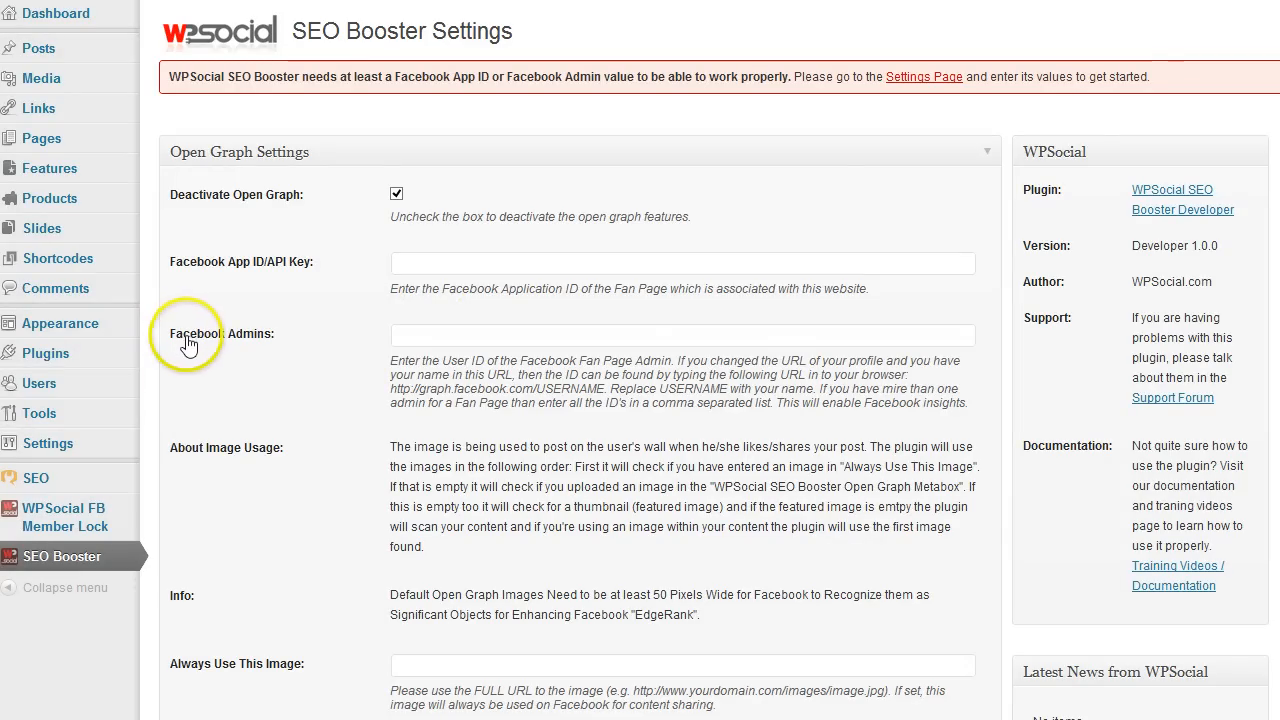
left_click(459, 335)
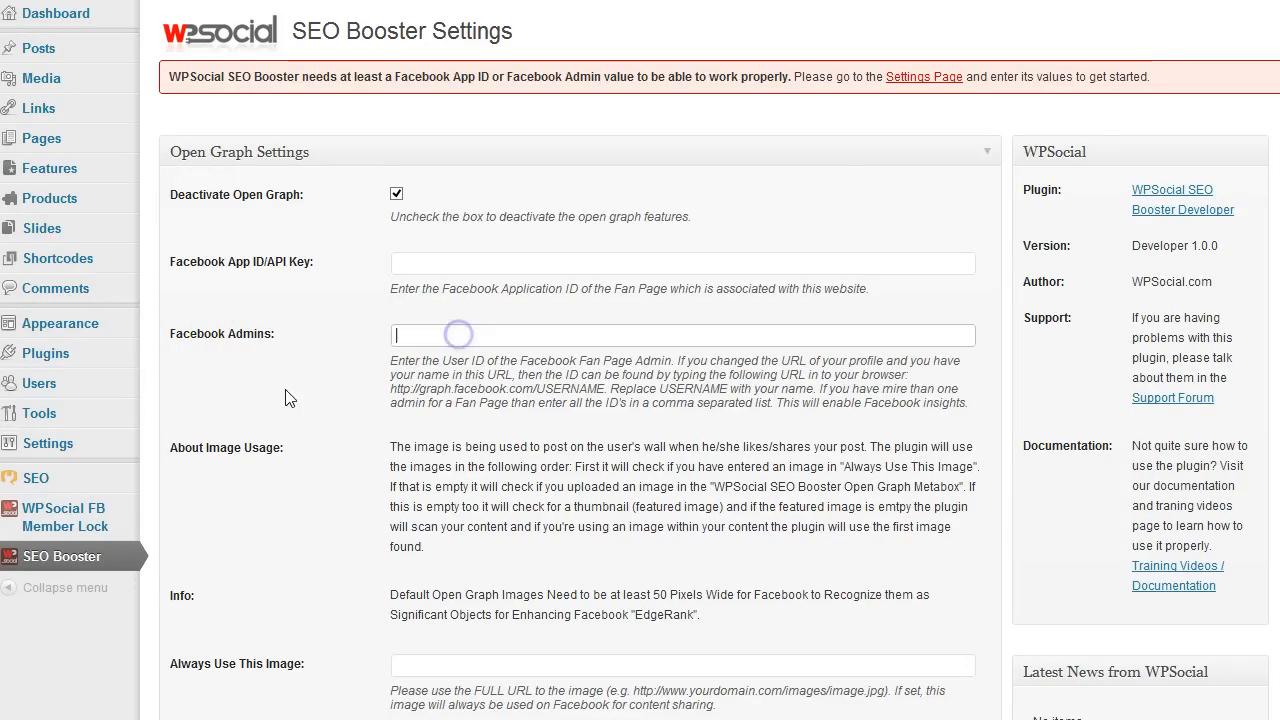
type("1")
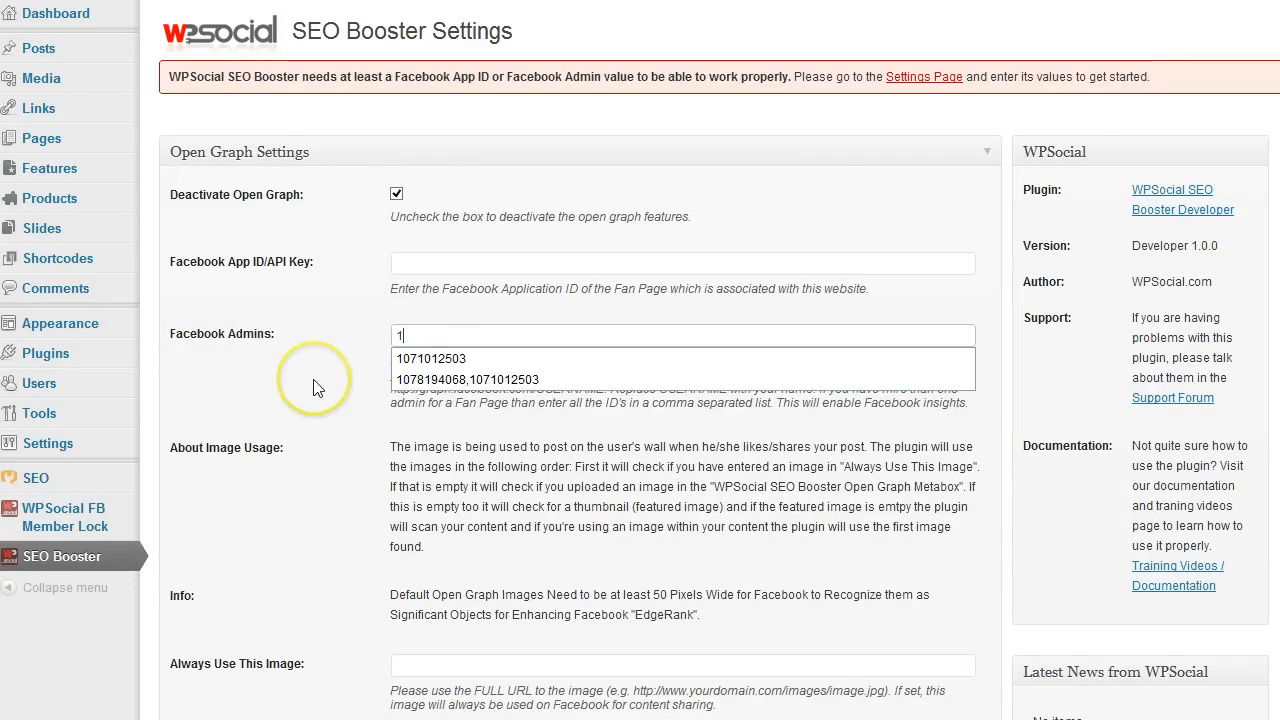
key("Down")
key("Return")
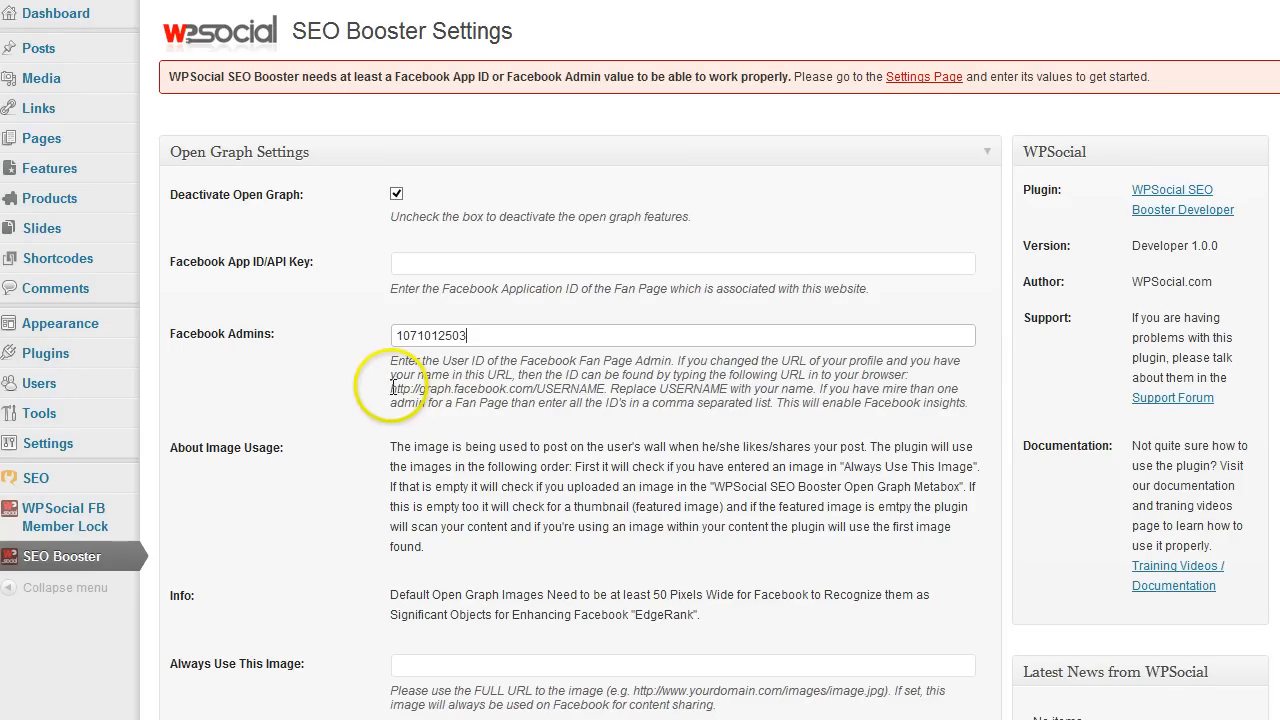
left_click_drag(390, 388, 606, 388)
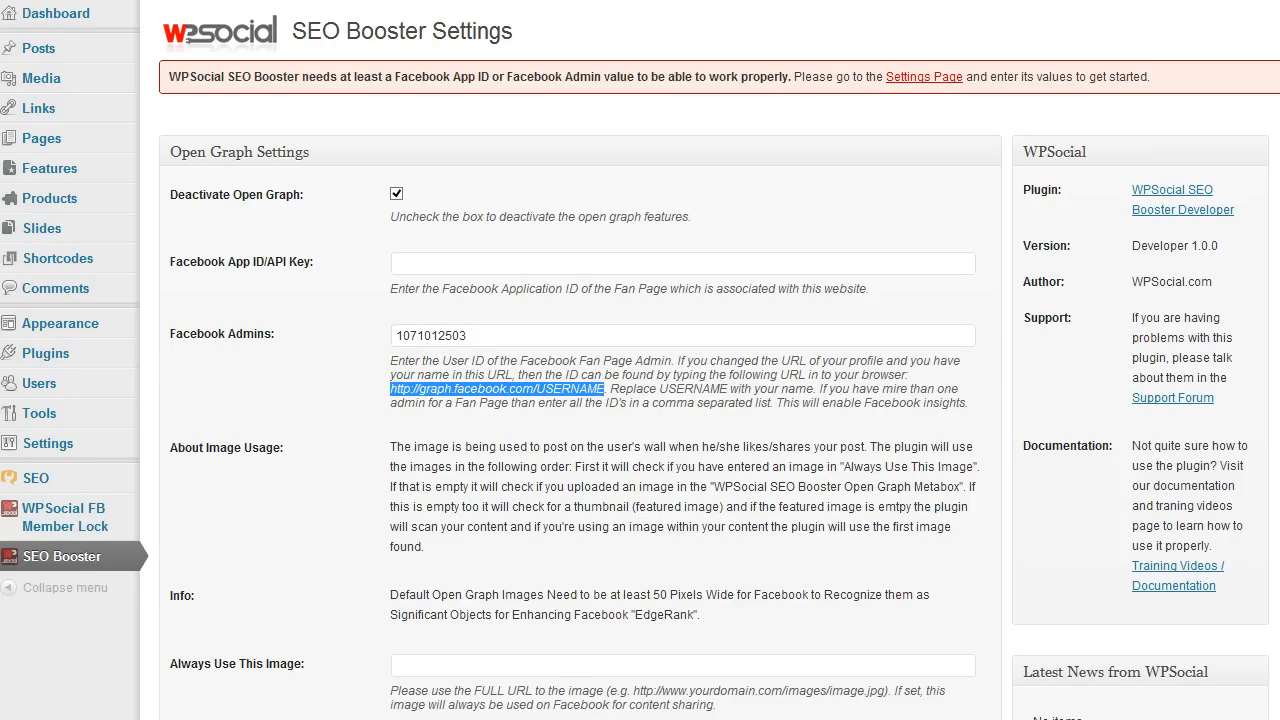
key("ctrl+t")
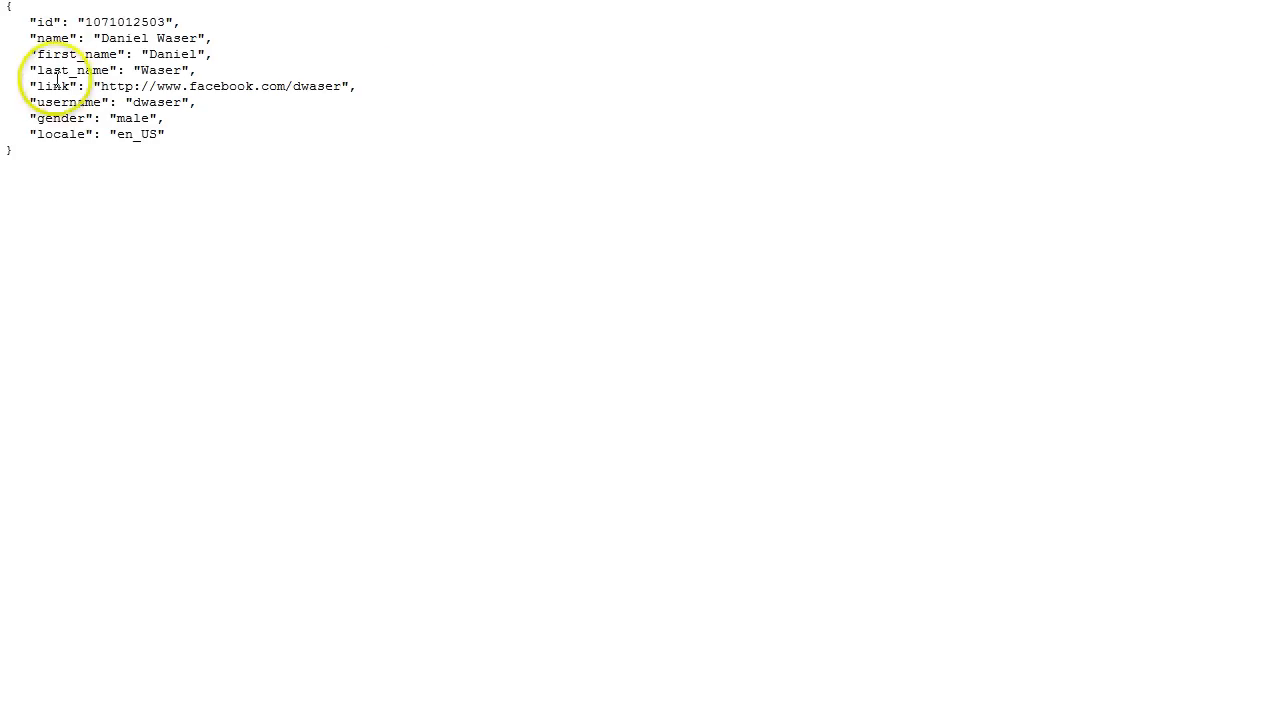
left_click_drag(37, 21, 163, 20)
left_click(143, 20)
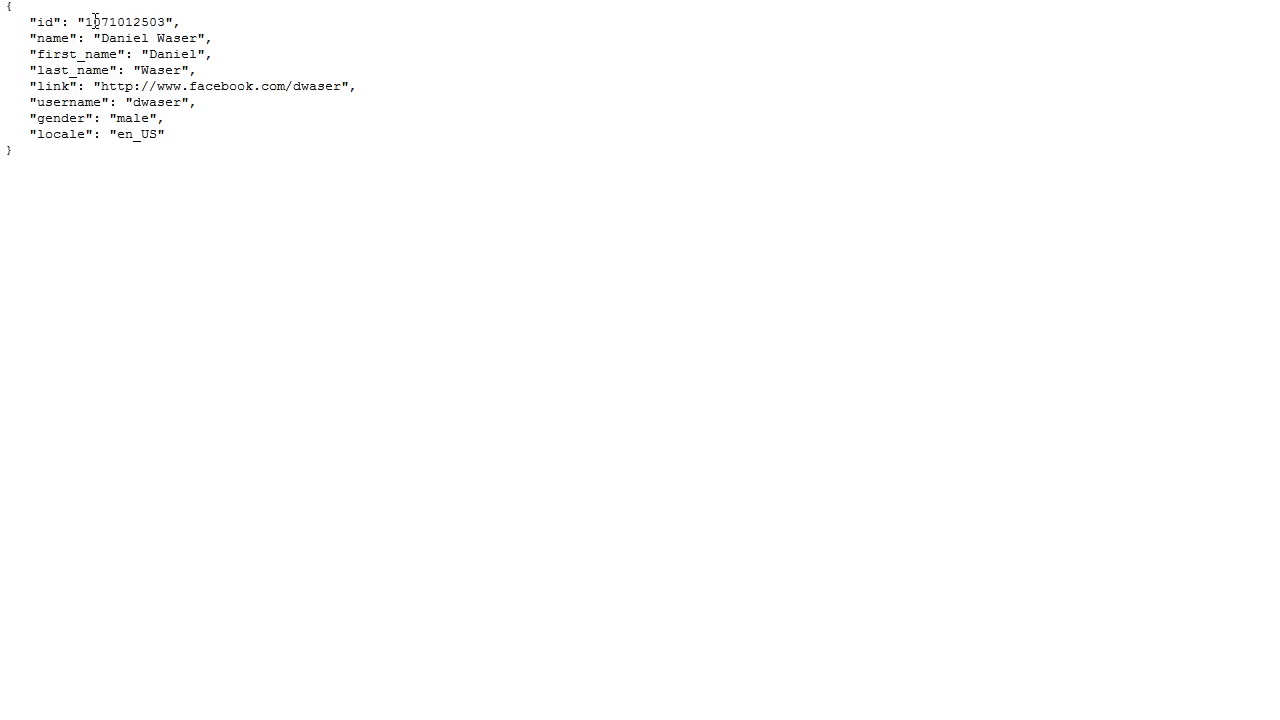
left_click_drag(85, 20, 165, 21)
key("ctrl+c")
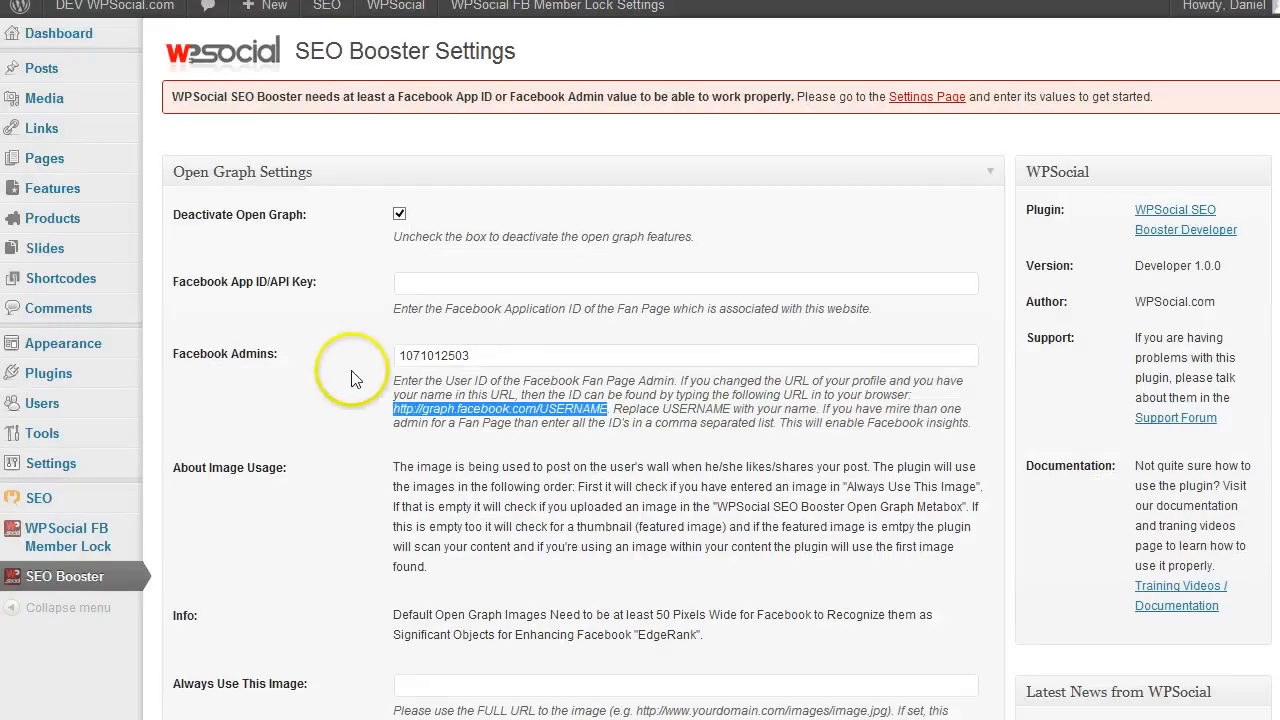
- Replace the Facebook Admins value with the copied user ID and save the Open Graph settings
left_click(571, 352)
key("ctrl+a")
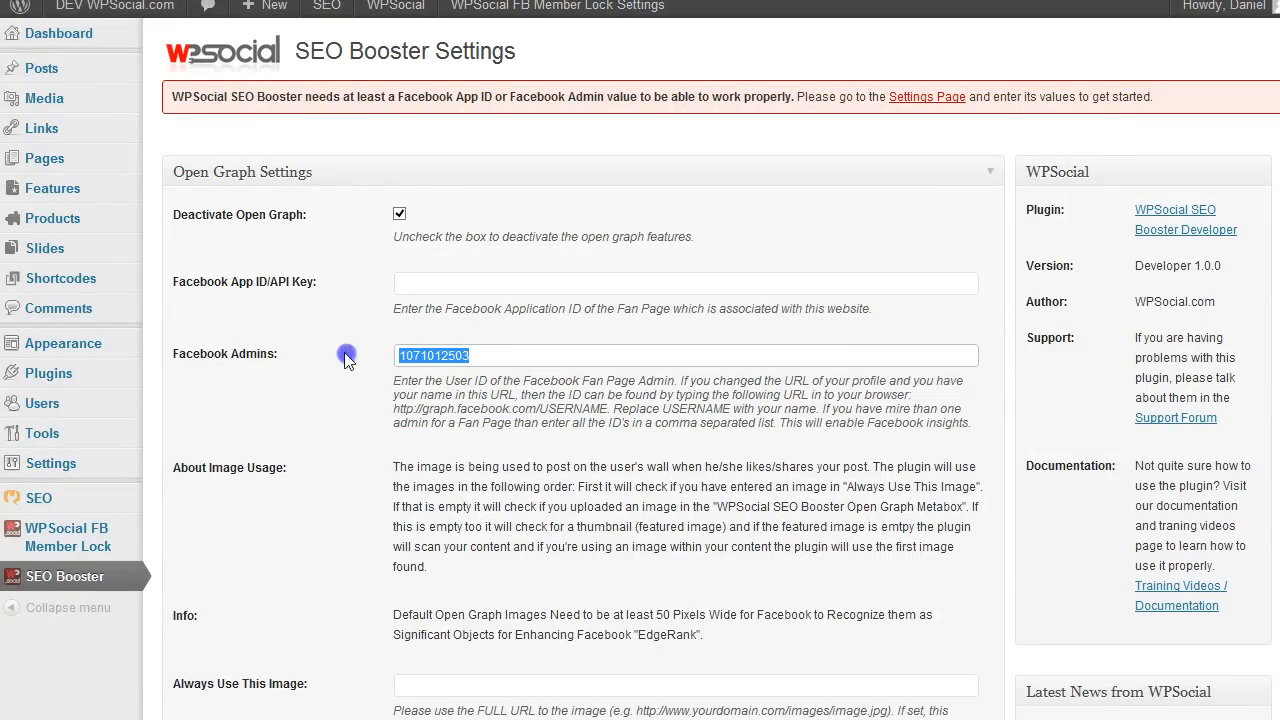
key("ctrl+v")
left_click(348, 358)
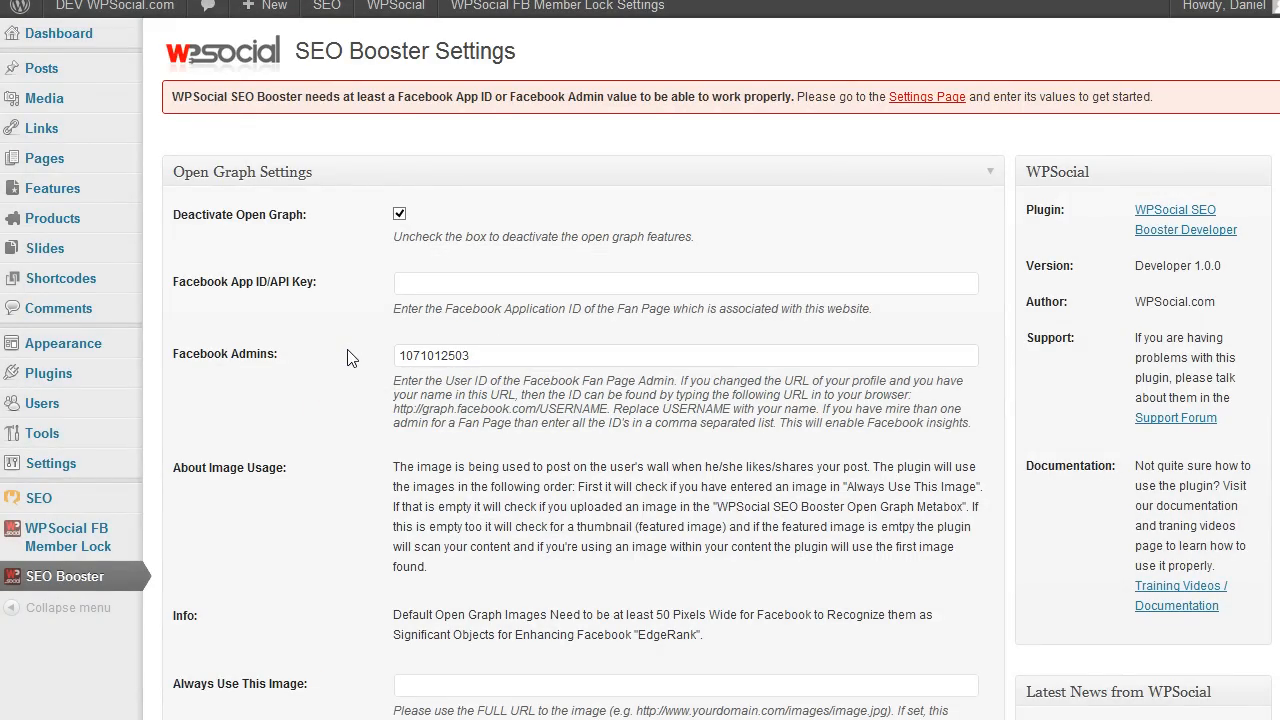
scroll(350, 358, "down", 9)
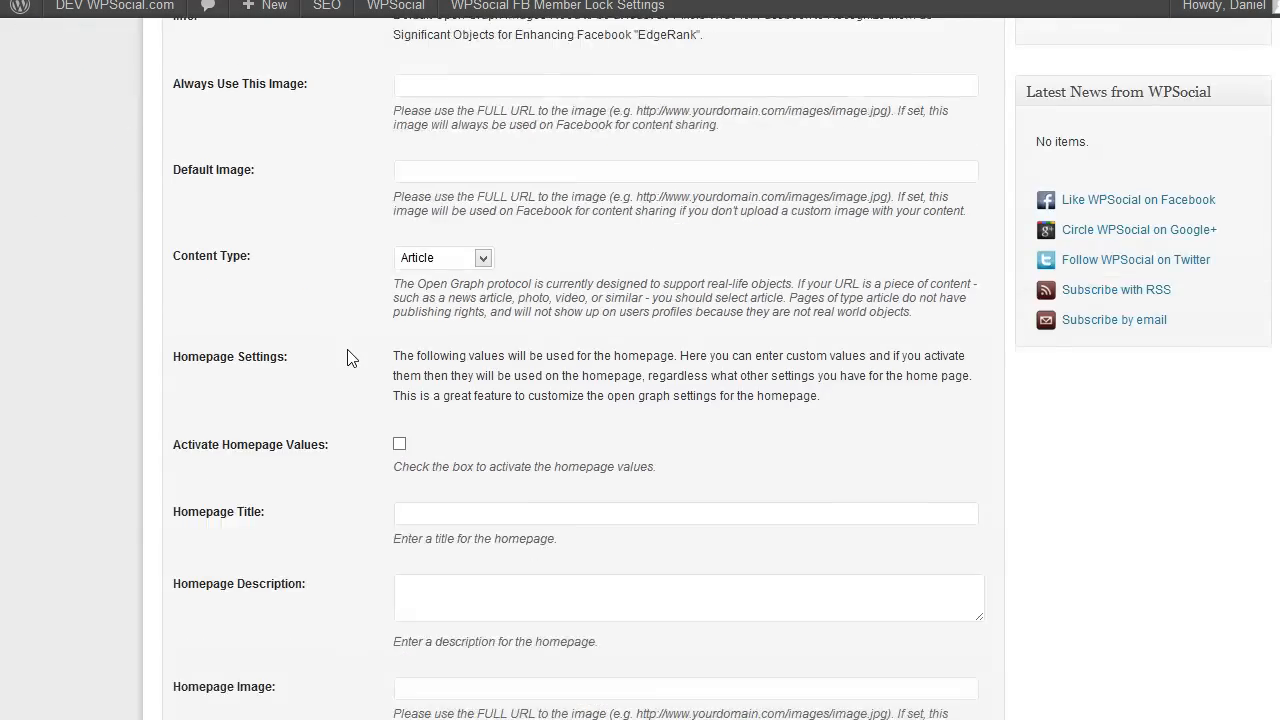
left_click(250, 473)
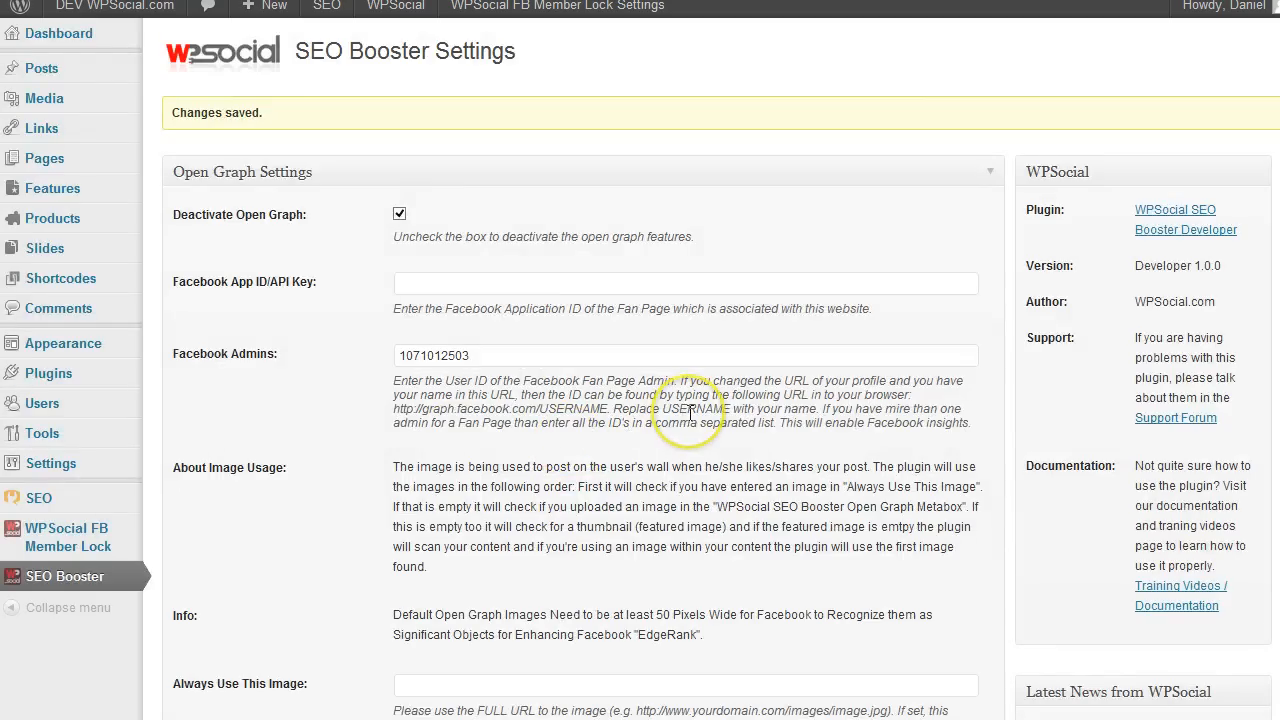
- Review the Open Graph image usage notes and the Always Use This Image and Default Image fields
scroll(690, 413, "down", 1)
scroll(690, 413, "down", 1)
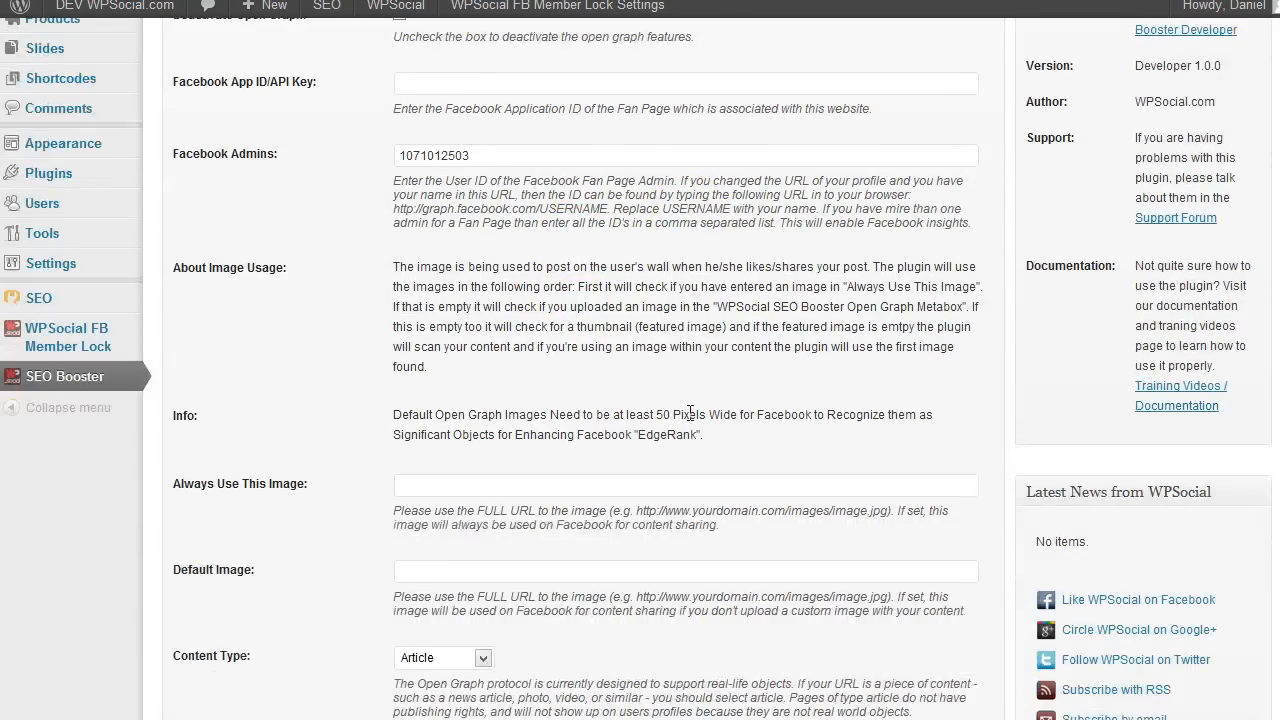
scroll(690, 413, "up", 2)
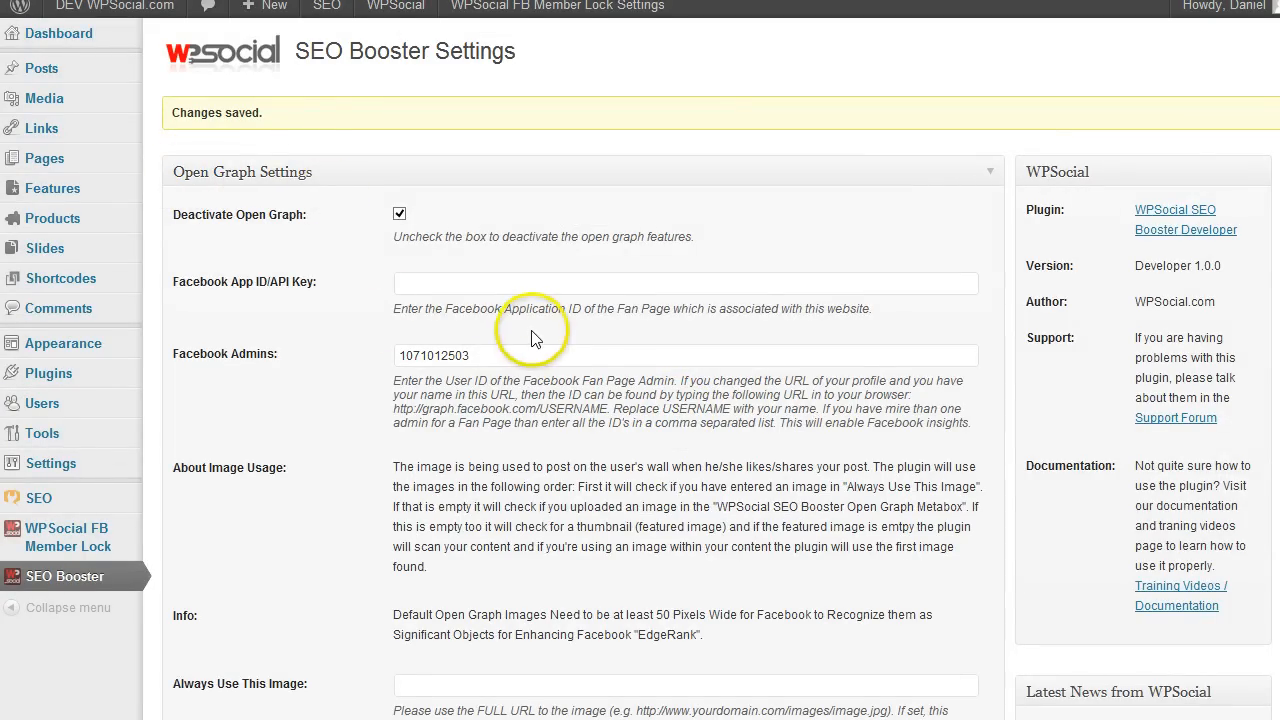
scroll(532, 340, "down", 1)
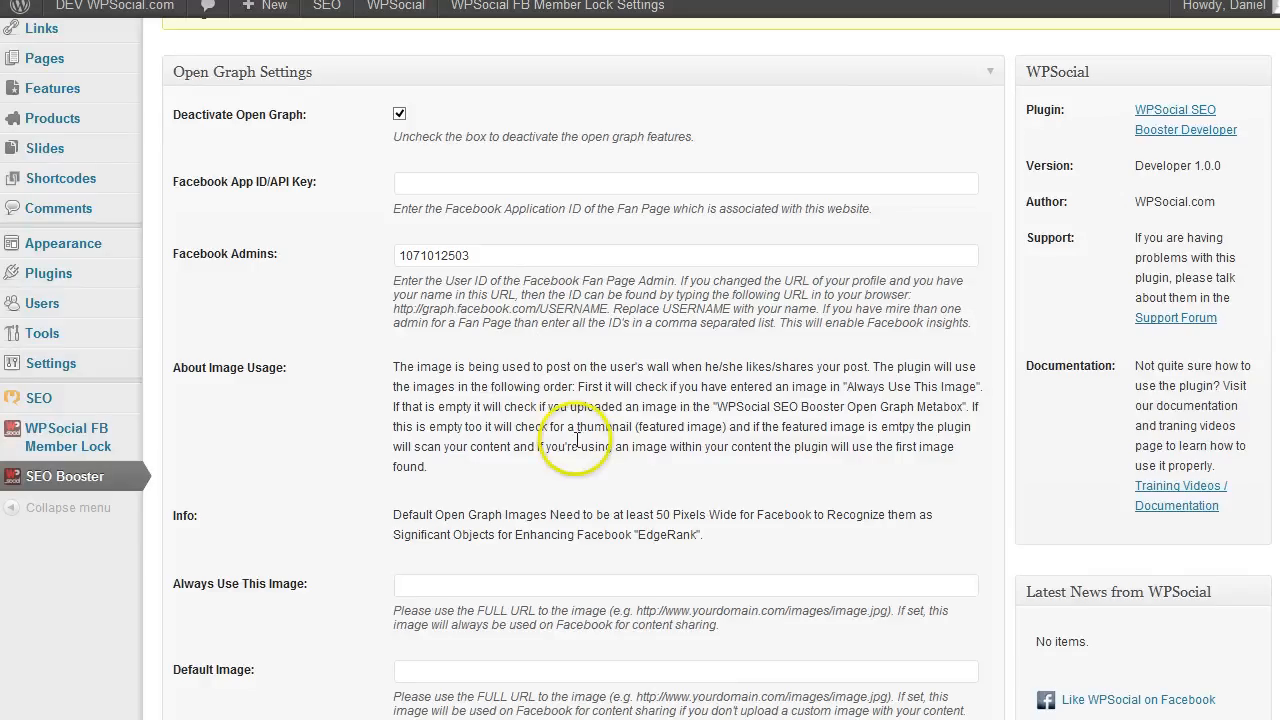
scroll(605, 437, "down", 1)
scroll(605, 437, "down", 3)
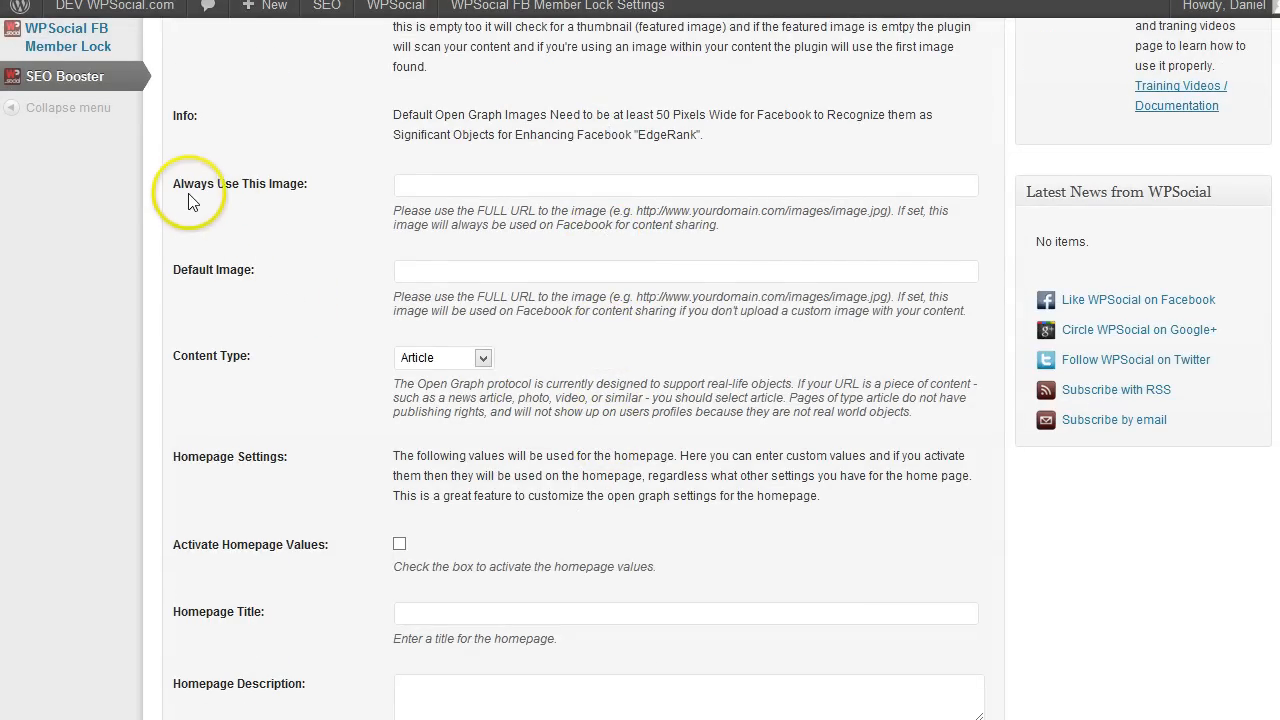
left_click(406, 189)
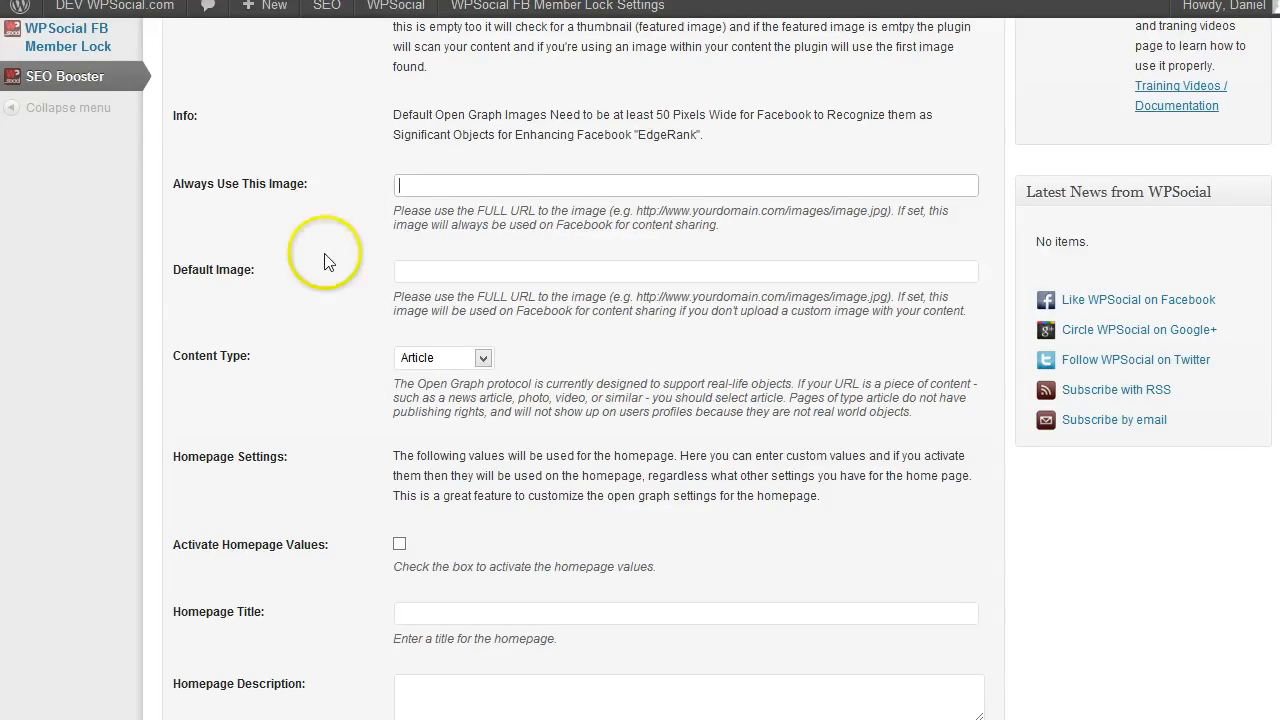
left_click(459, 280)
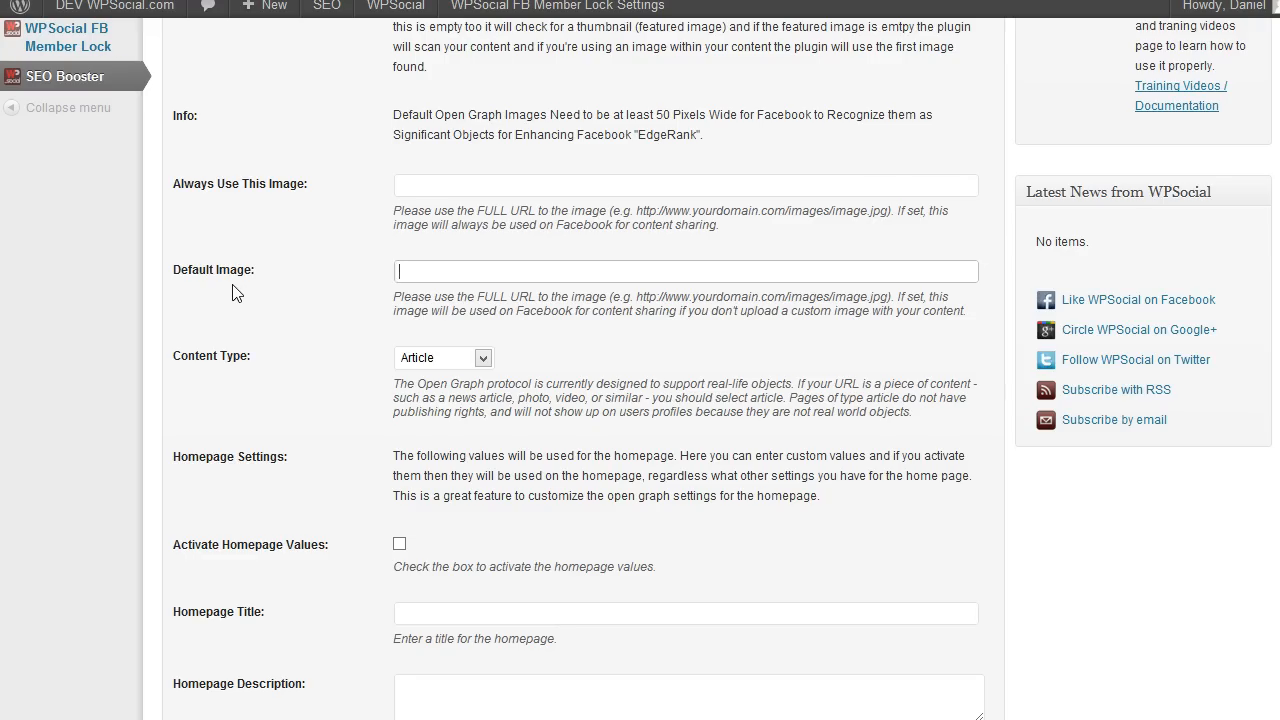
left_click(433, 273)
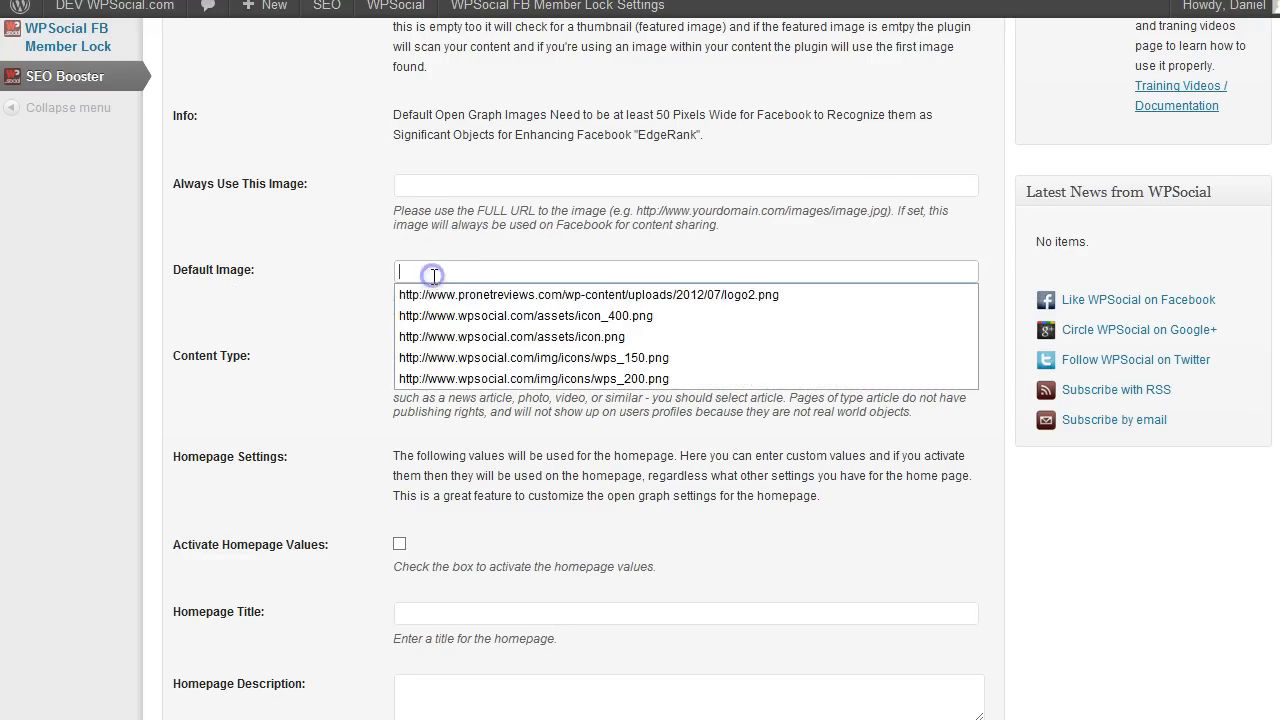
left_click(281, 291)
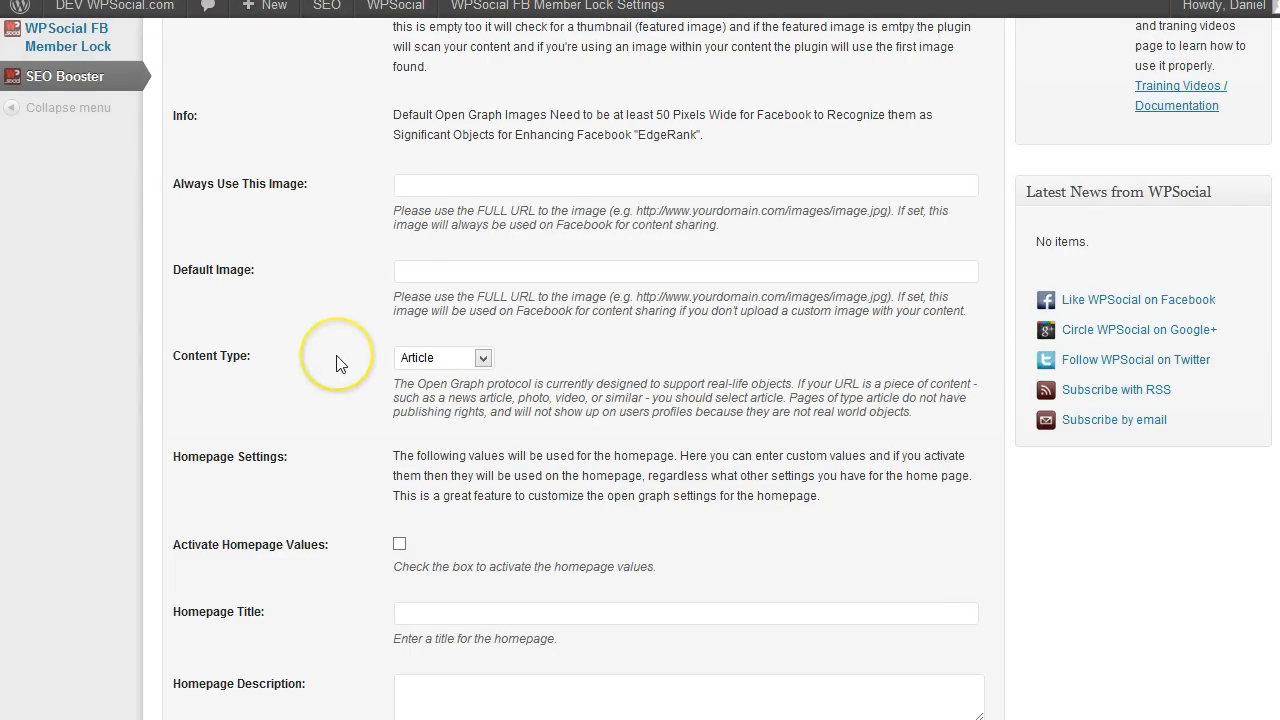
- Examine the available Content Type options without changing the Article selection
scroll(336, 364, "down", 1)
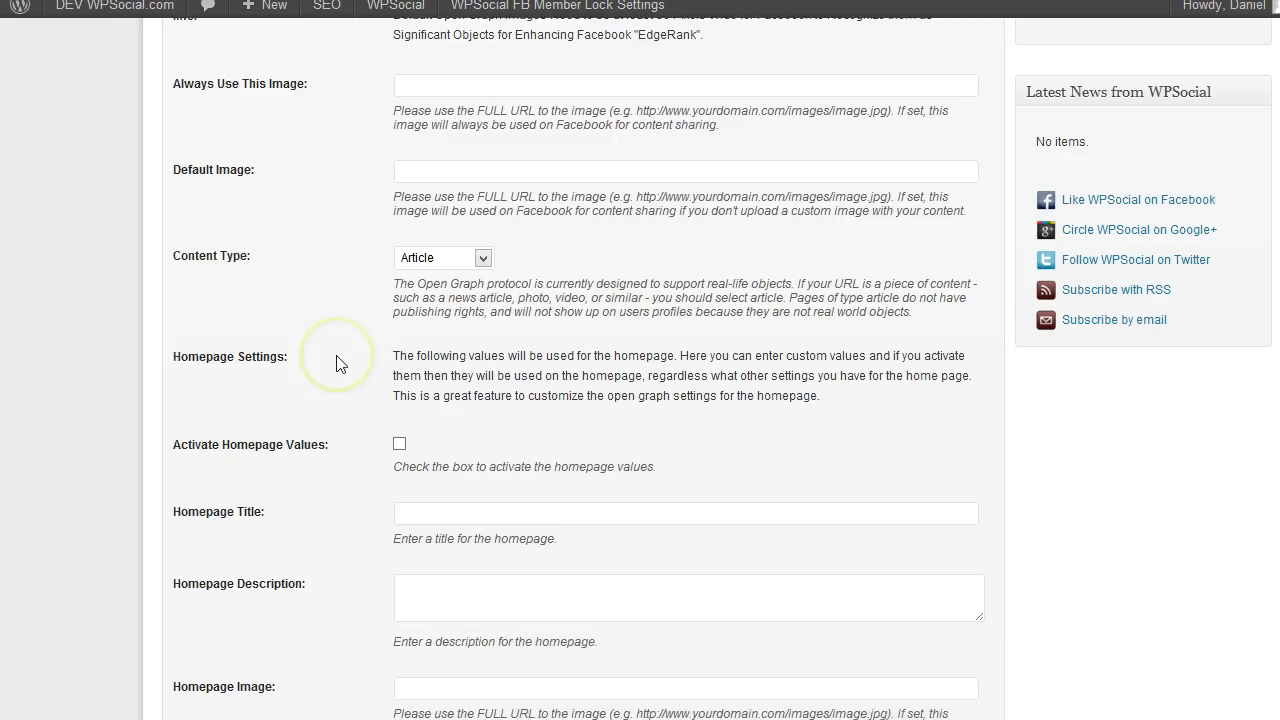
left_click(484, 259)
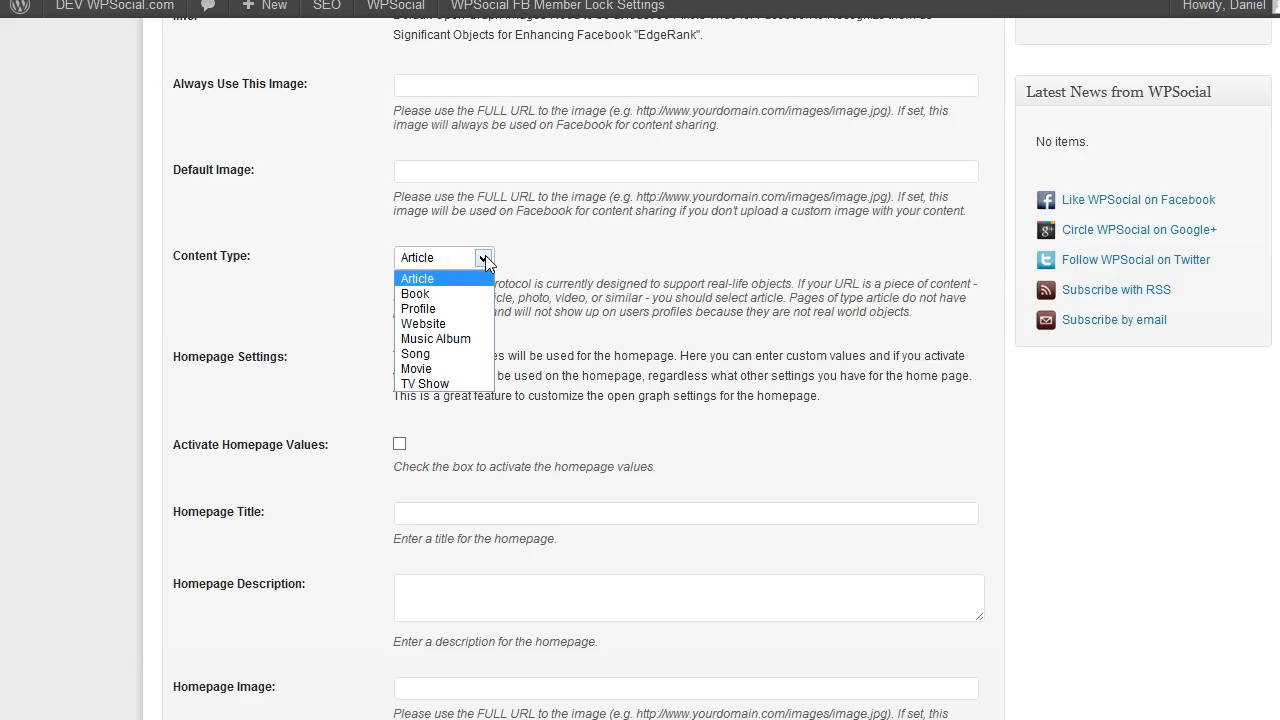
left_click(484, 258)
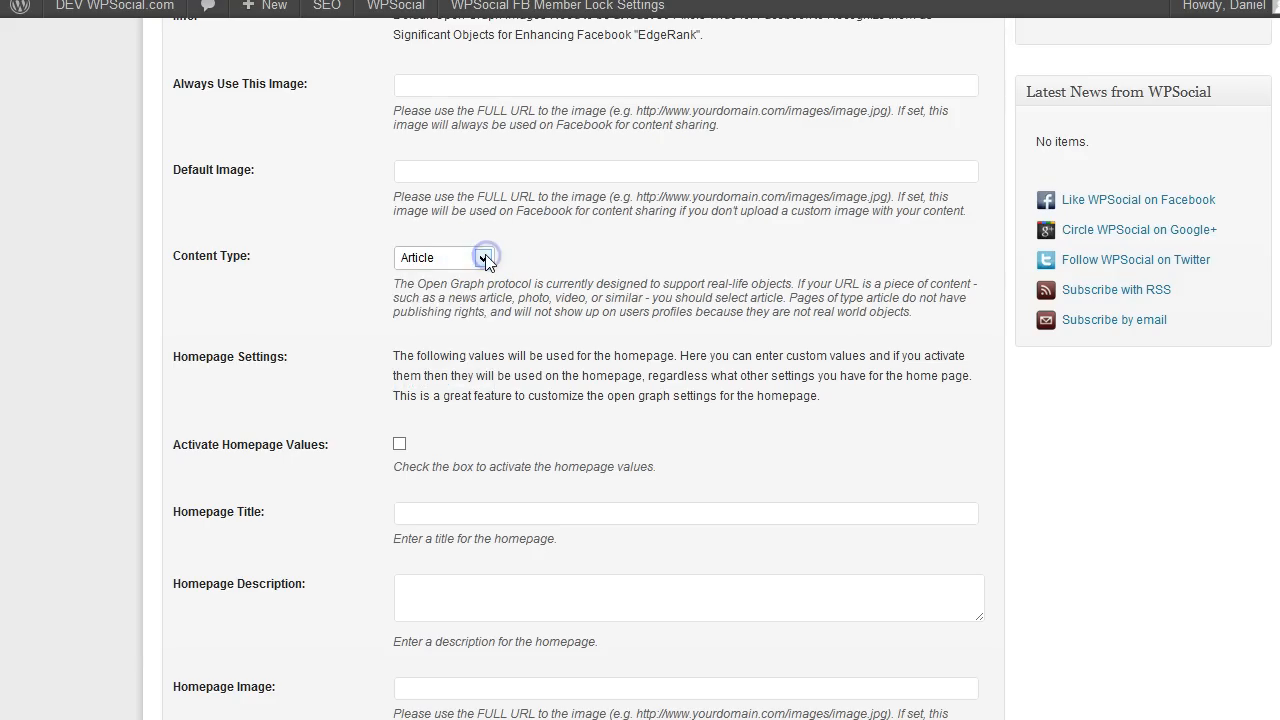
left_click(484, 258)
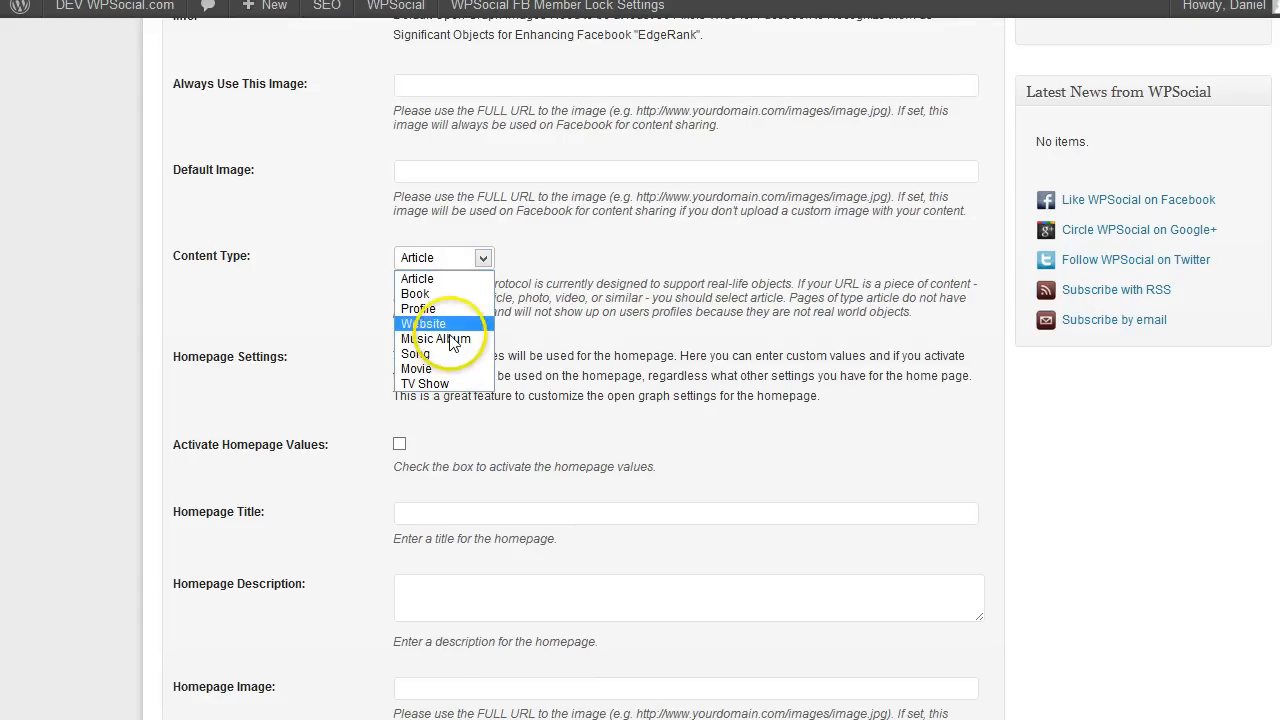
left_click(484, 260)
left_click(540, 372)
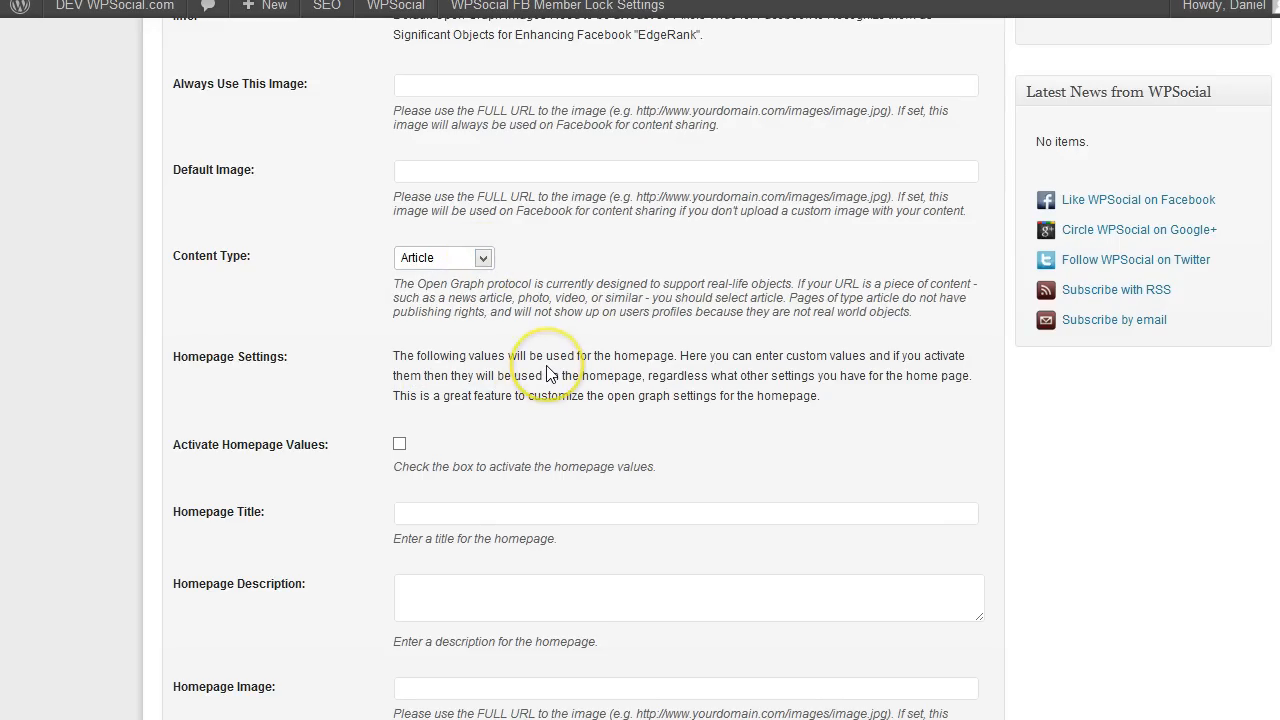
- Review the homepage settings, including the title, description and image fields
scroll(548, 366, "down", 1)
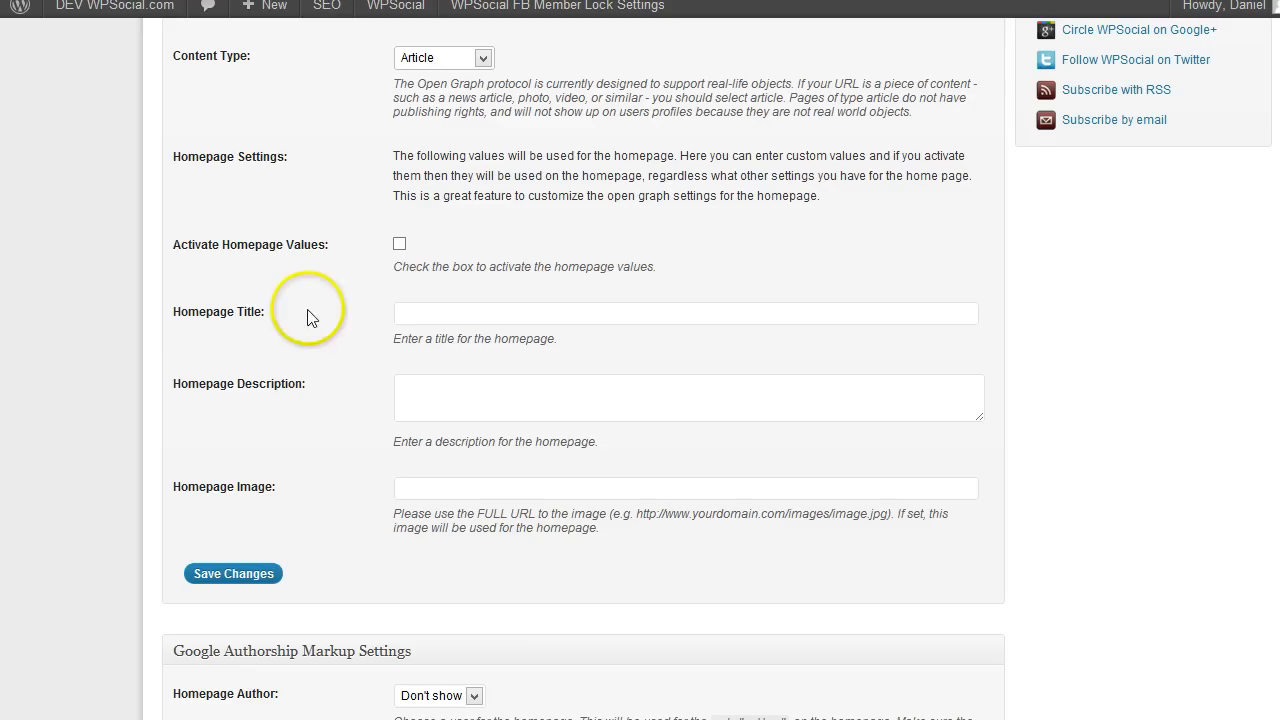
left_click(413, 318)
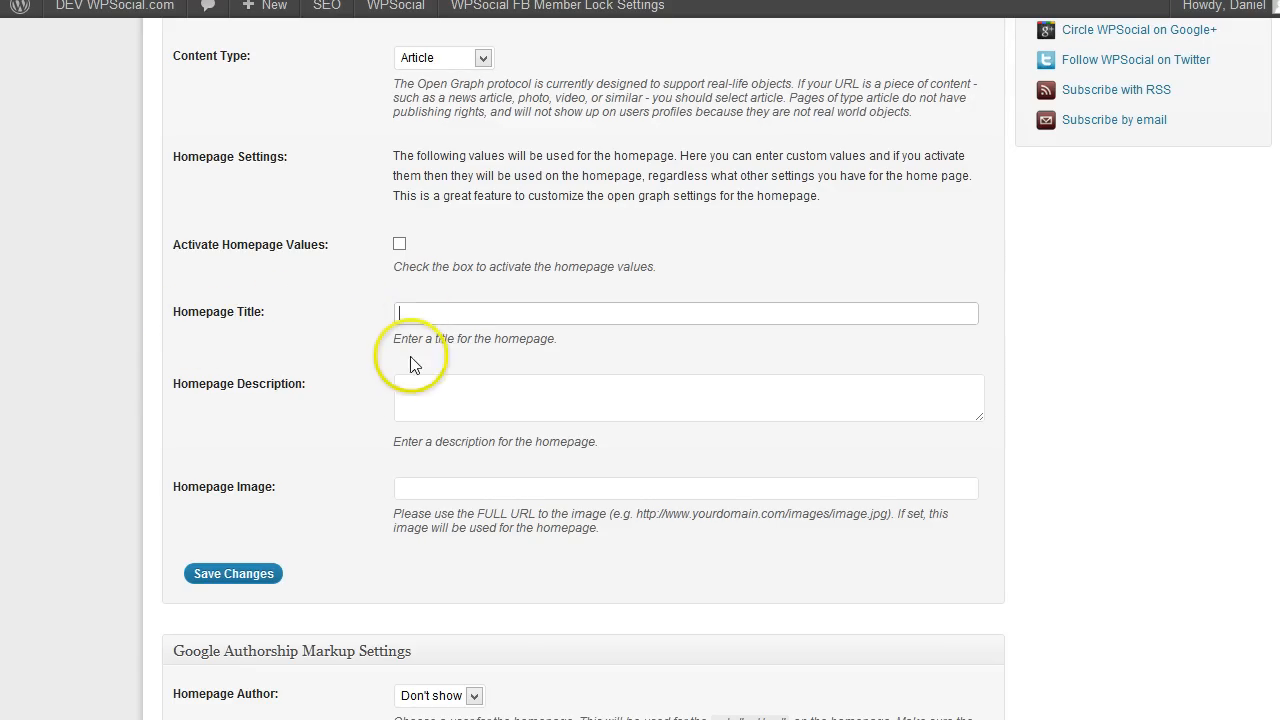
left_click(414, 405)
left_click(417, 491)
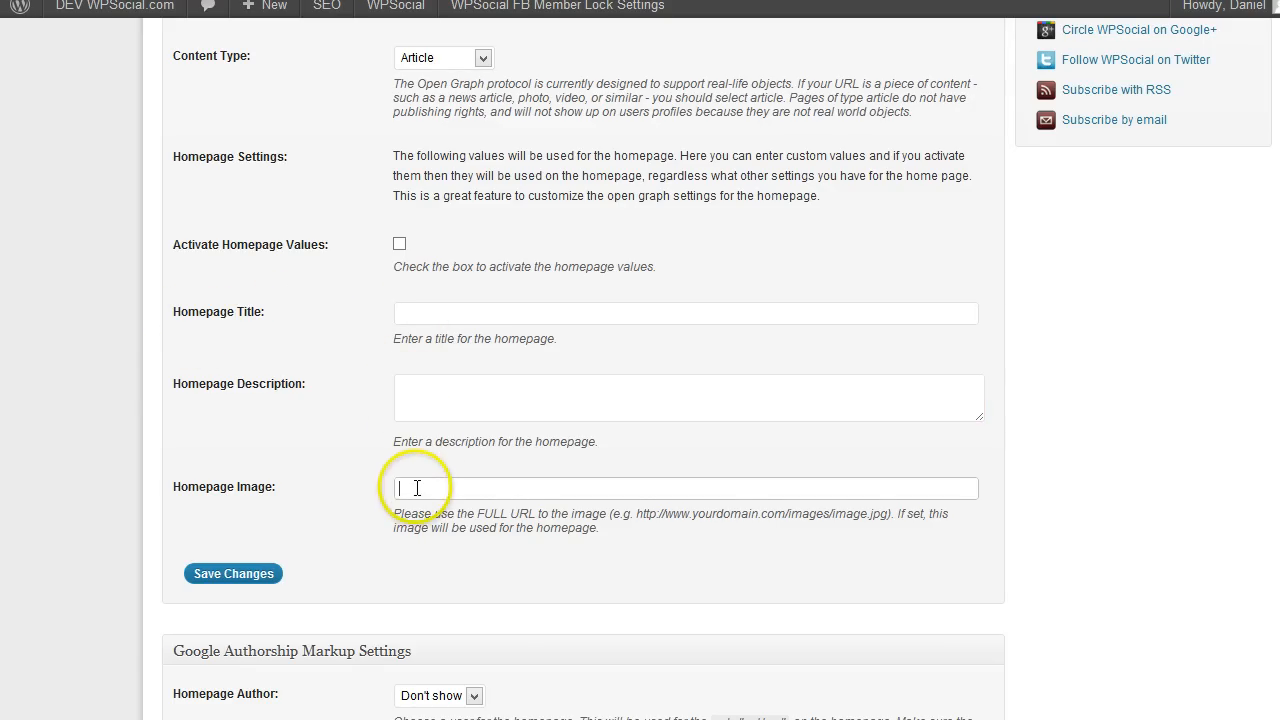
left_click(352, 348)
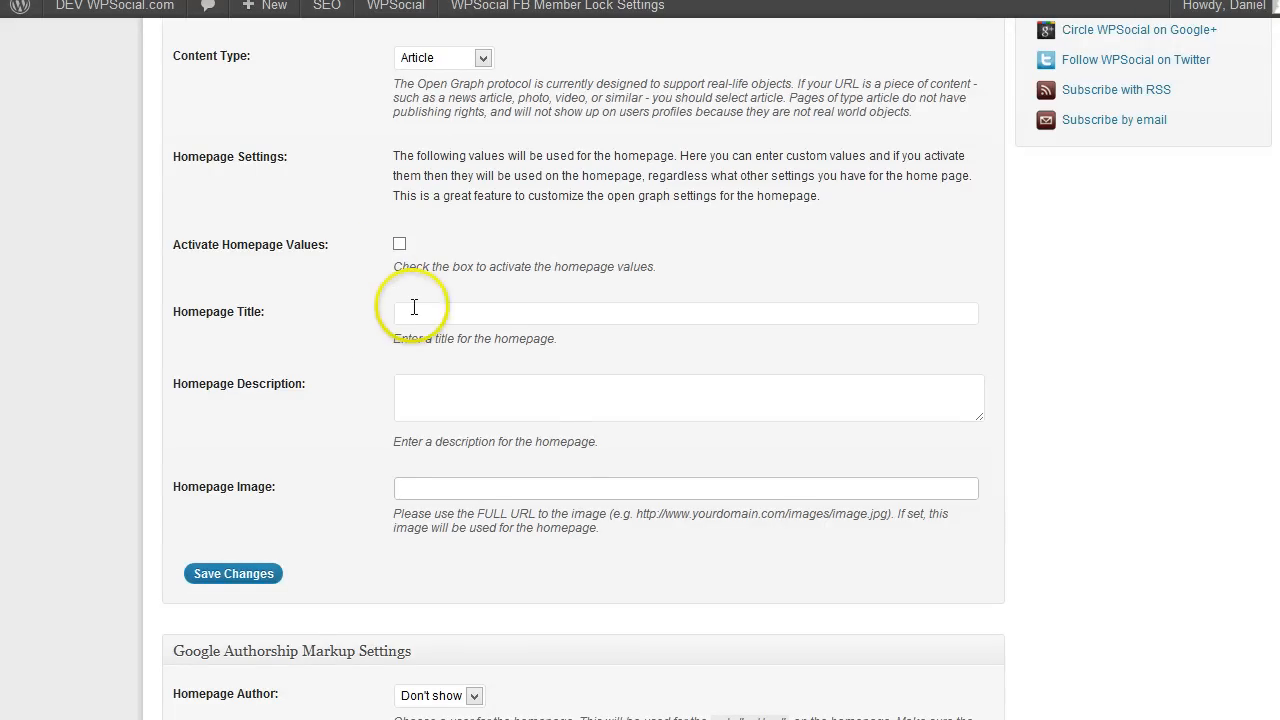
scroll(540, 389, "up", 1)
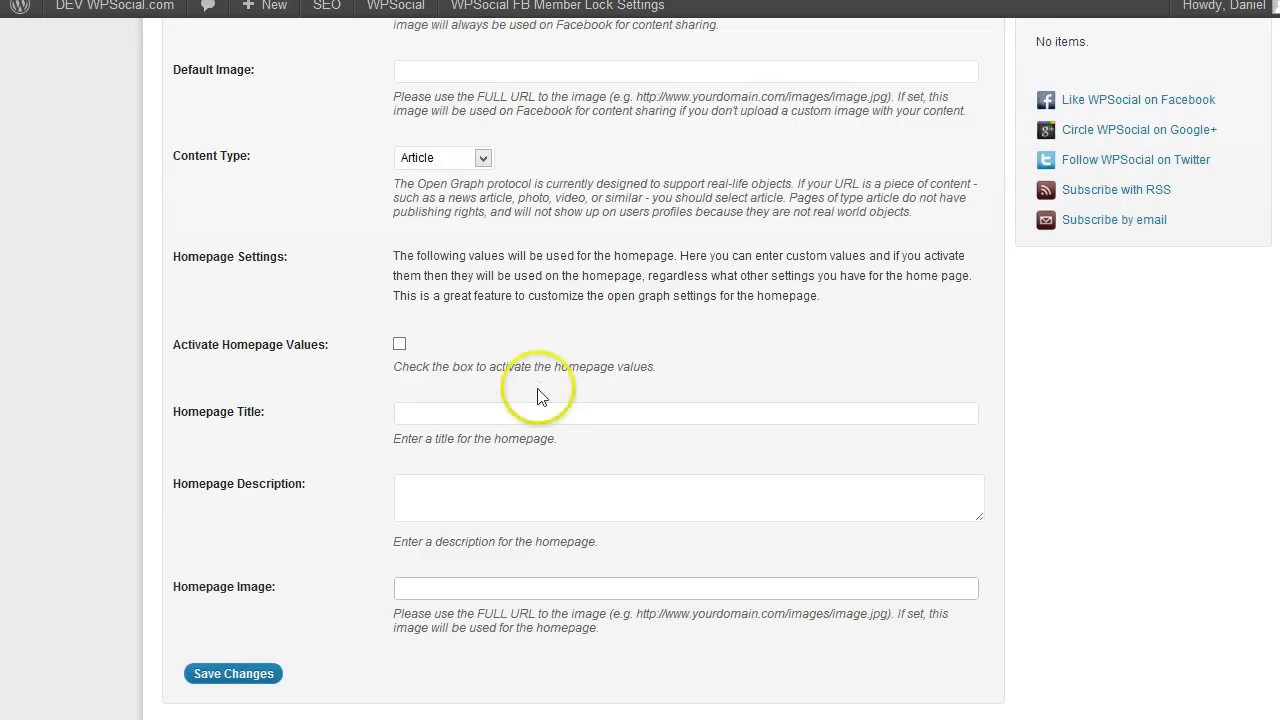
scroll(540, 389, "down", 2)
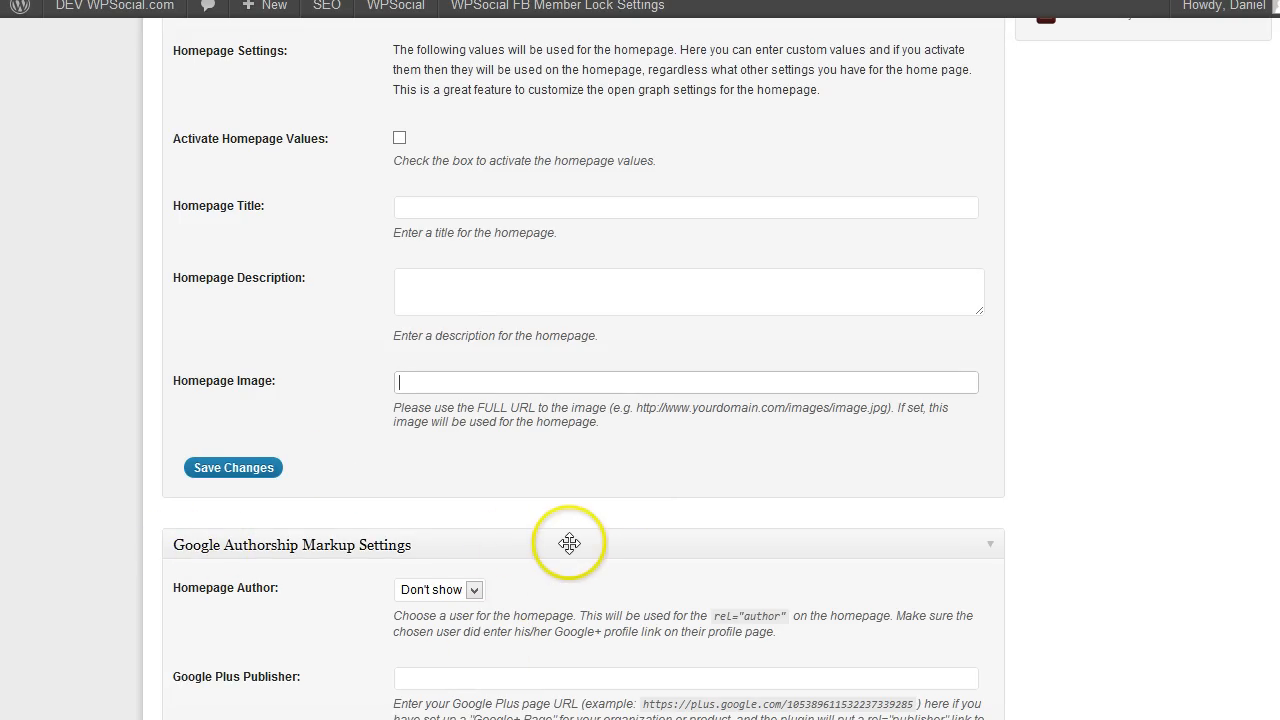
- Check through the Open Graph settings once more and save the changes
scroll(569, 543, "up", 9)
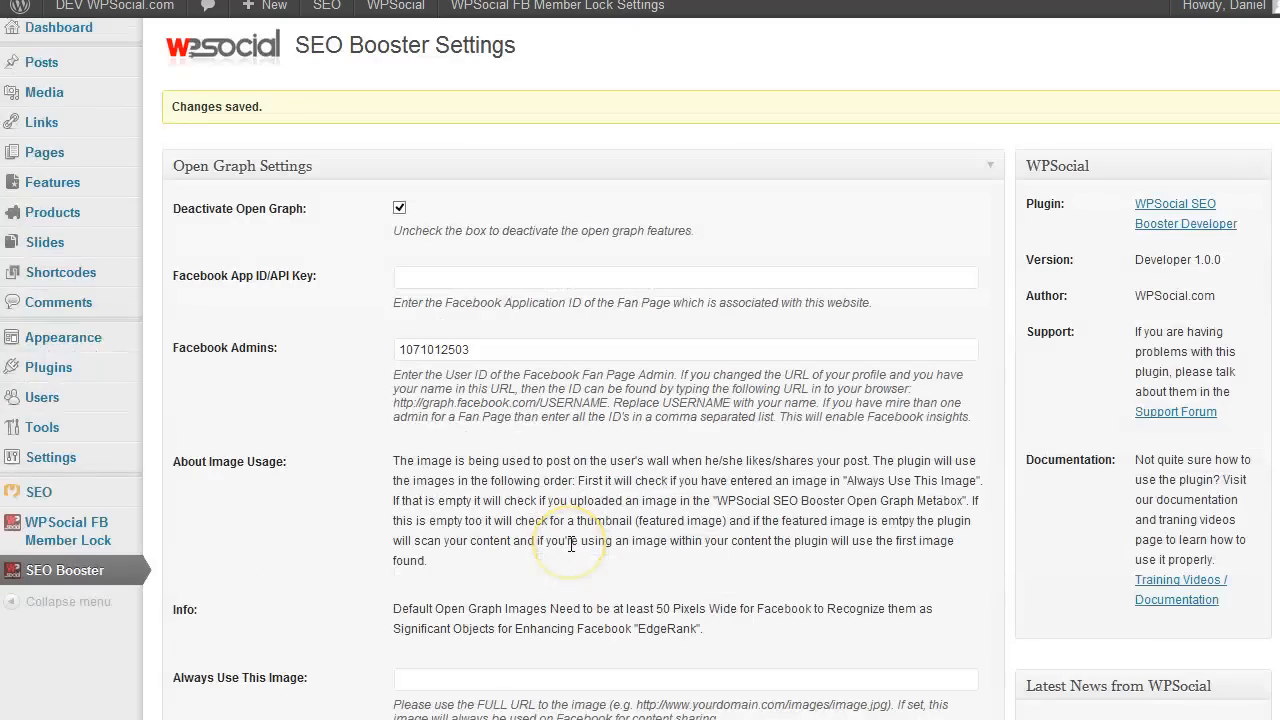
scroll(571, 544, "down", 1)
left_click(560, 527)
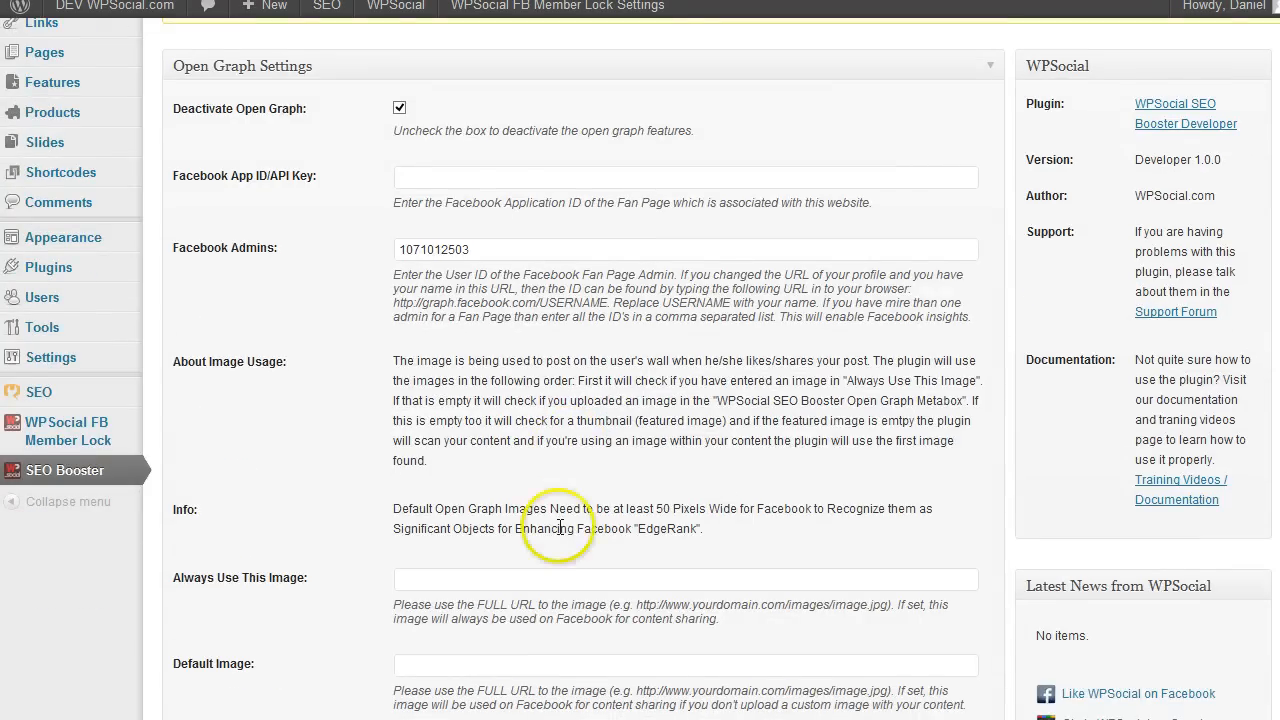
scroll(560, 527, "down", 1)
scroll(560, 527, "down", 6)
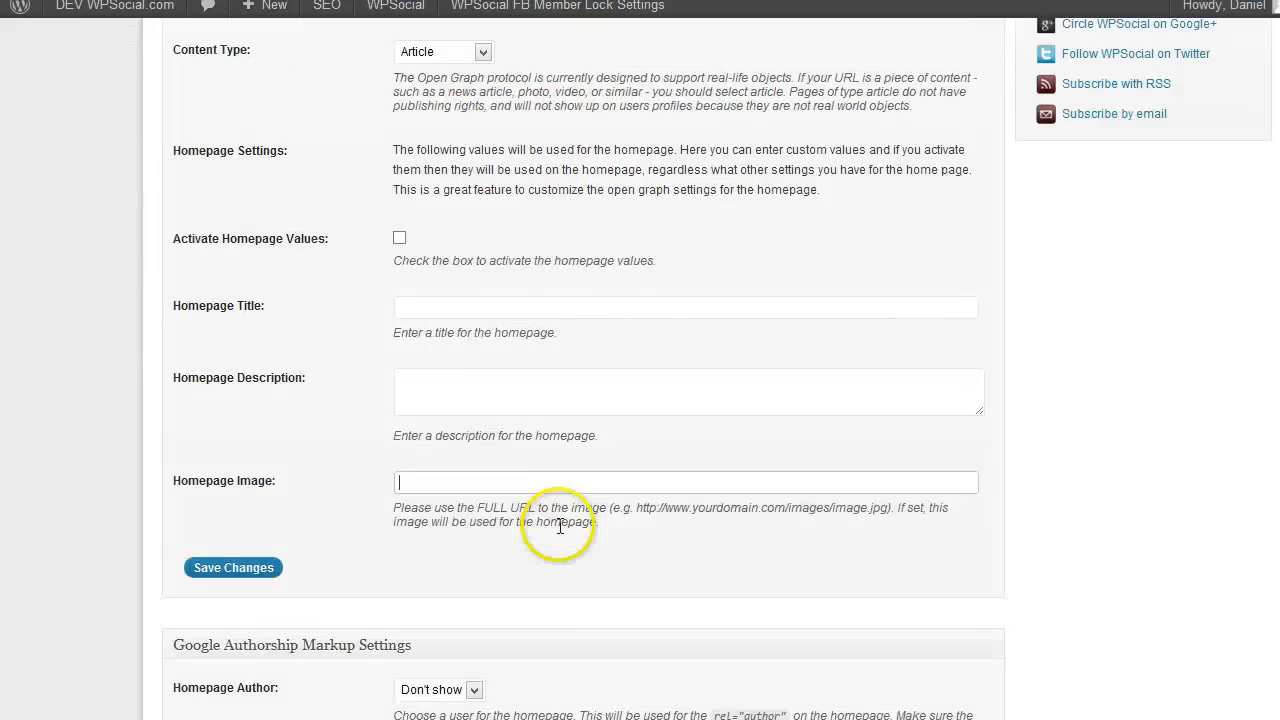
left_click(234, 569)
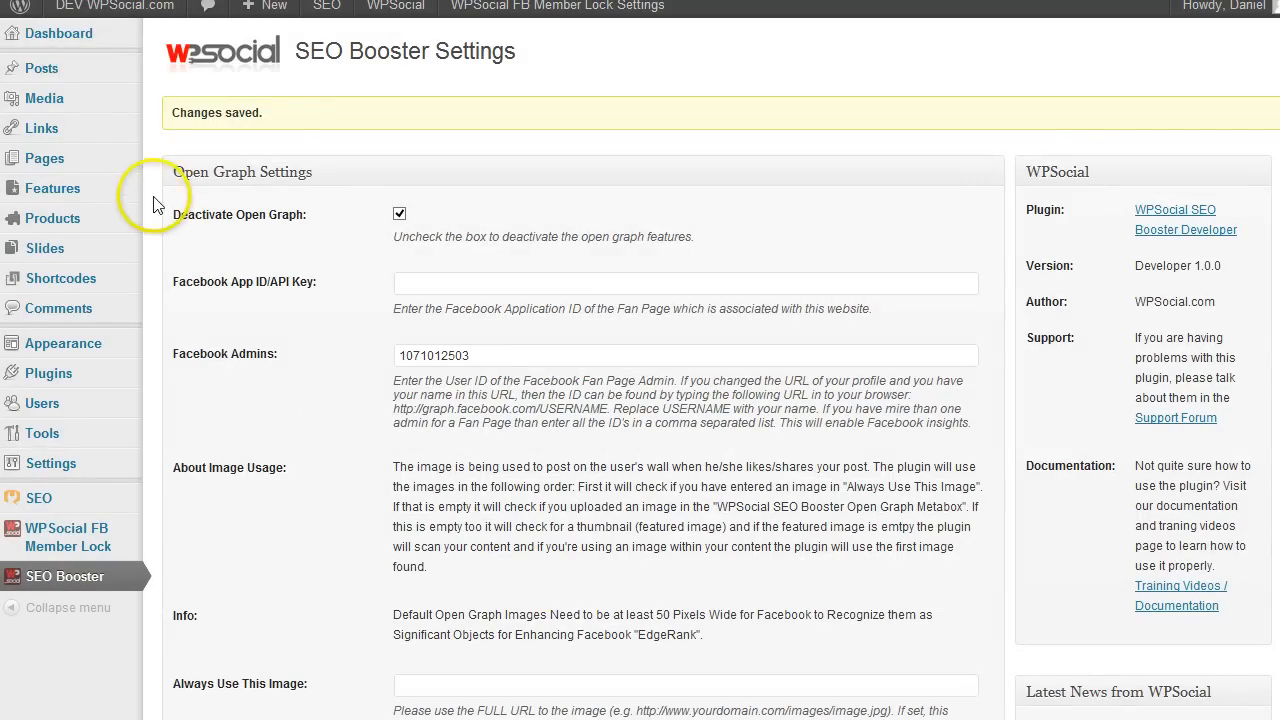
- Start a new post and bring up the Open Graph section of its WPSocial SEO Booster box
mouse_move(86, 72)
left_click(191, 90)
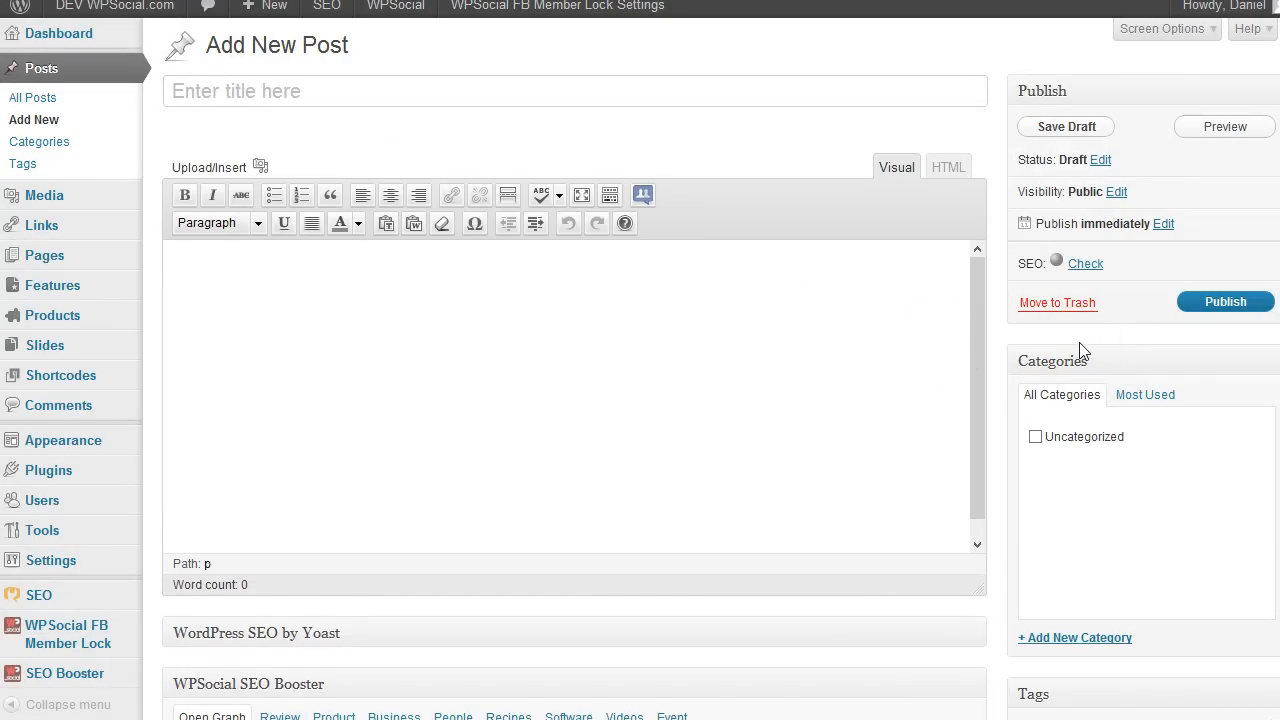
scroll(1080, 350, "down", 2)
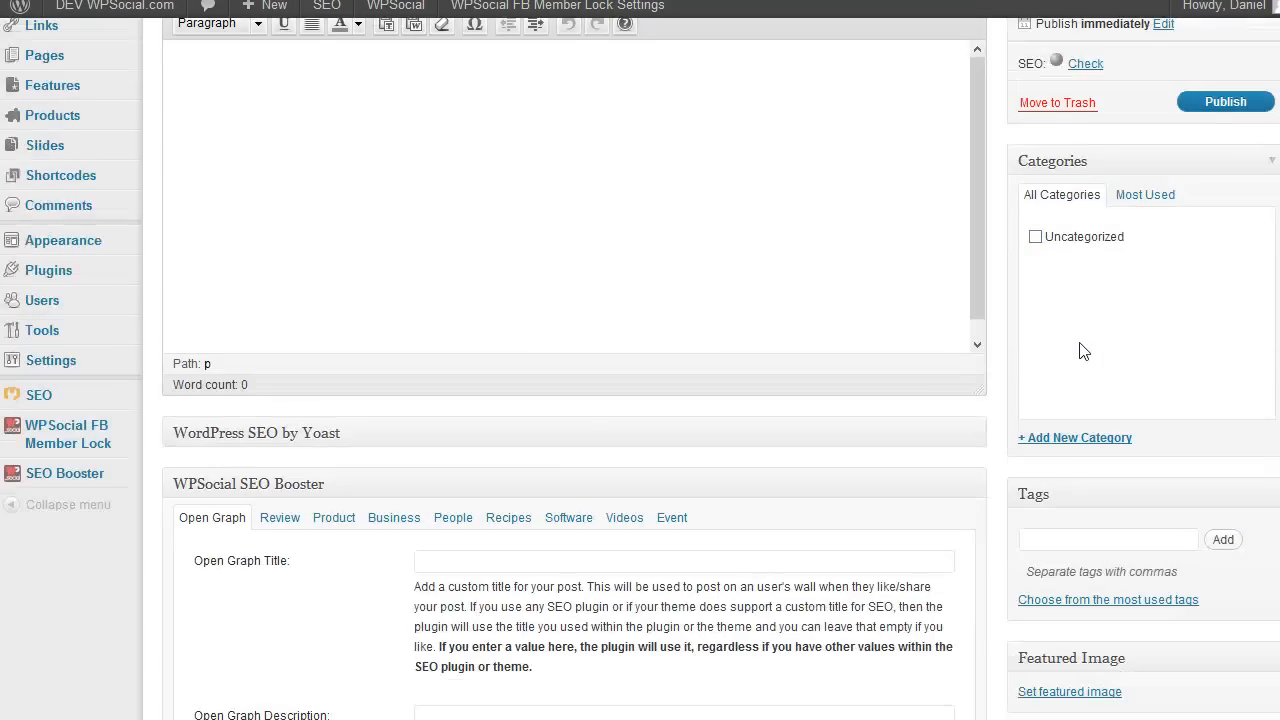
scroll(1080, 351, "down", 2)
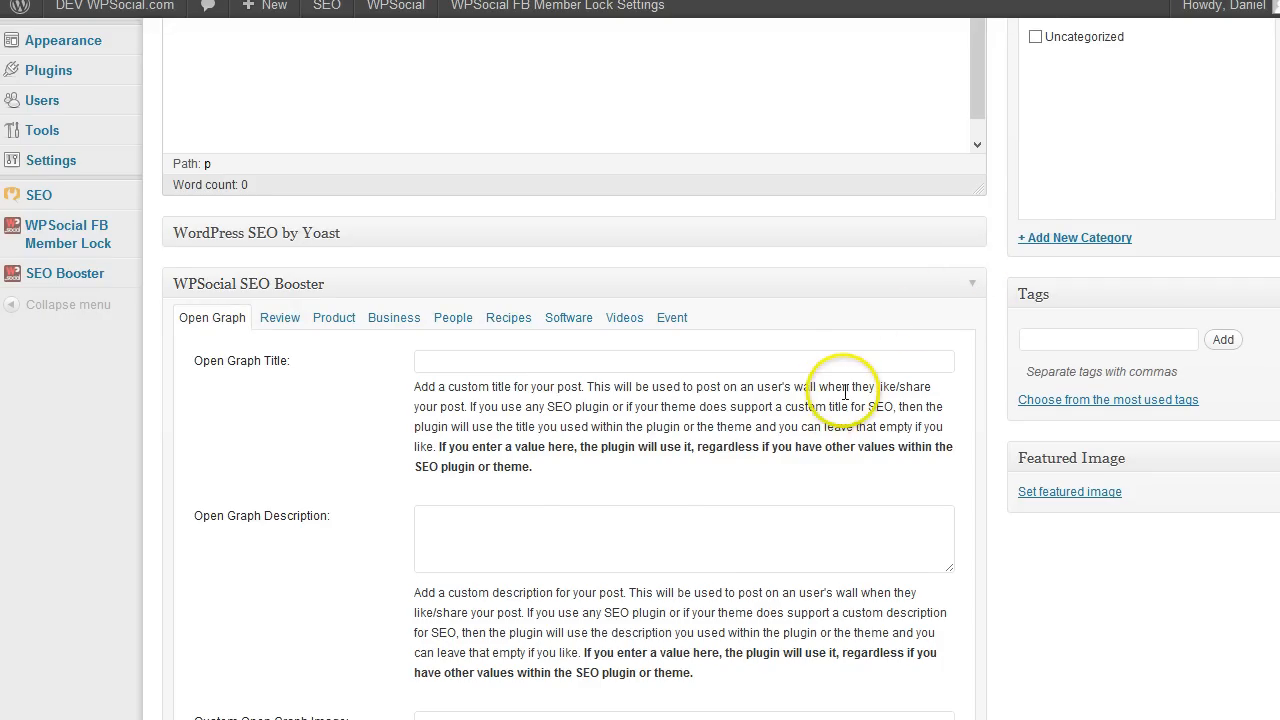
scroll(845, 392, "down", 1)
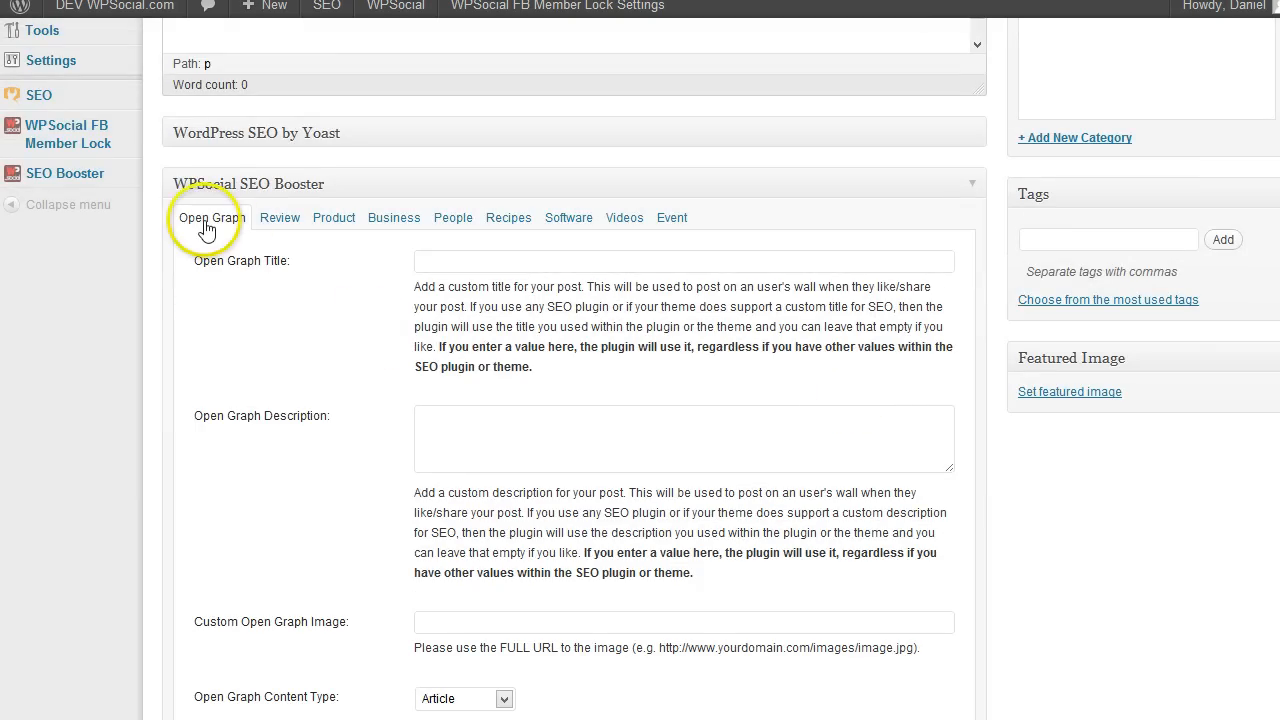
left_click(238, 228)
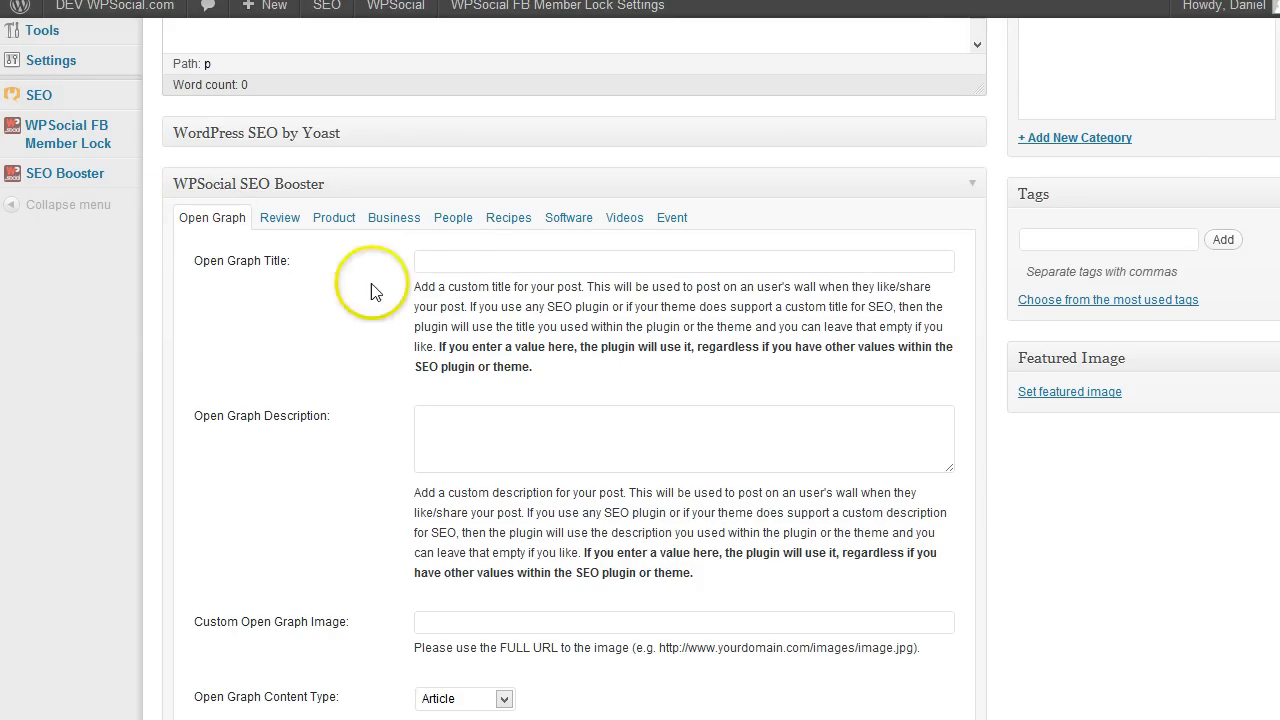
- Review the post's Open Graph Title, Open Graph Description and Custom Open Graph Image fields
left_click(451, 262)
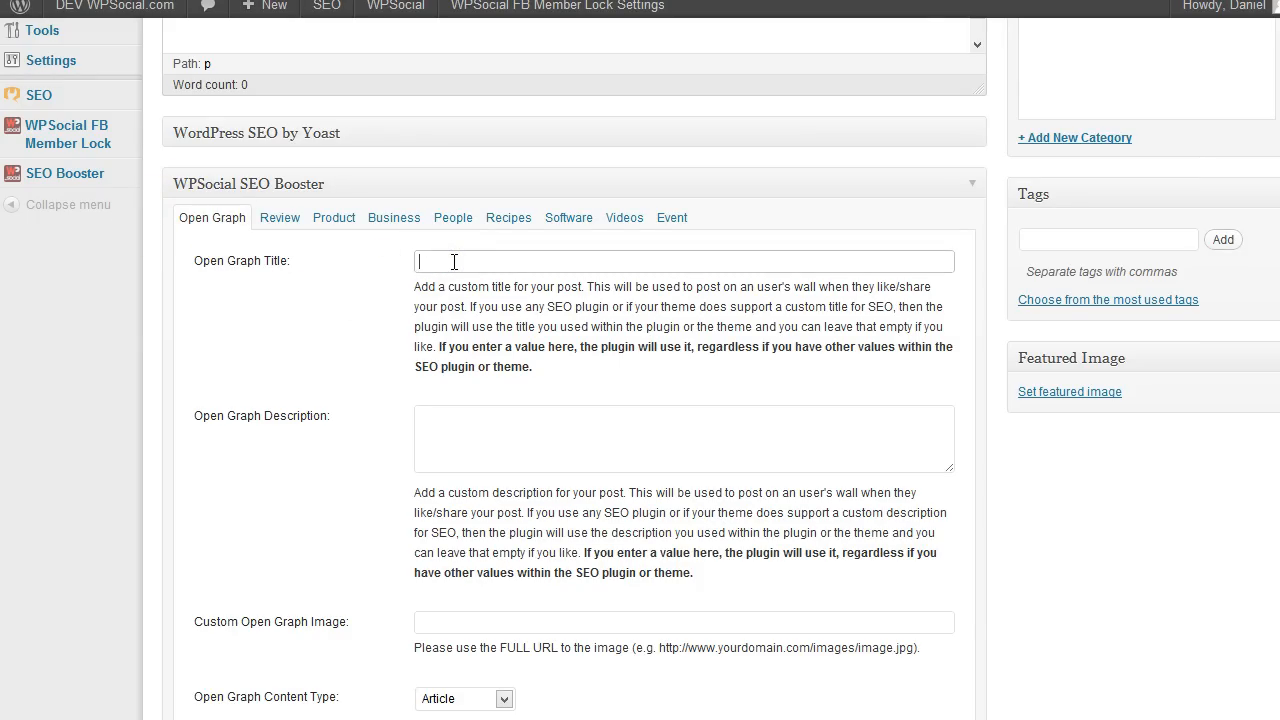
left_click(466, 410)
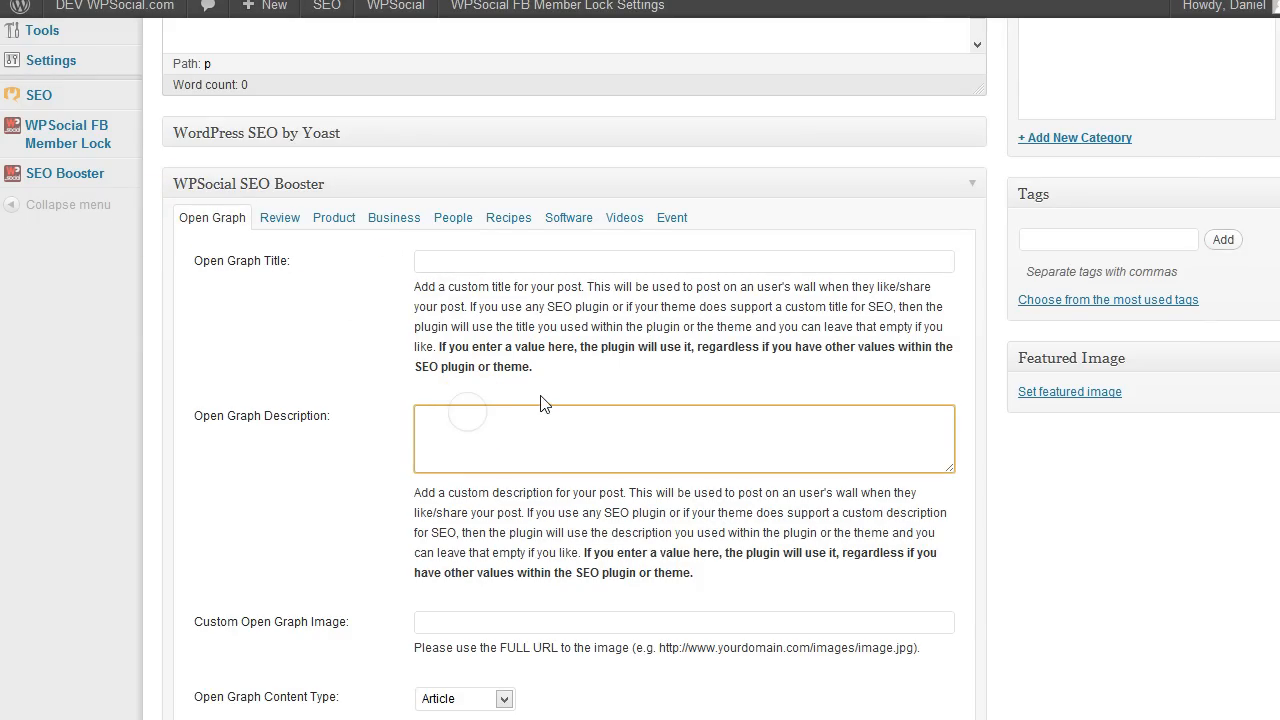
scroll(540, 403, "down", 3)
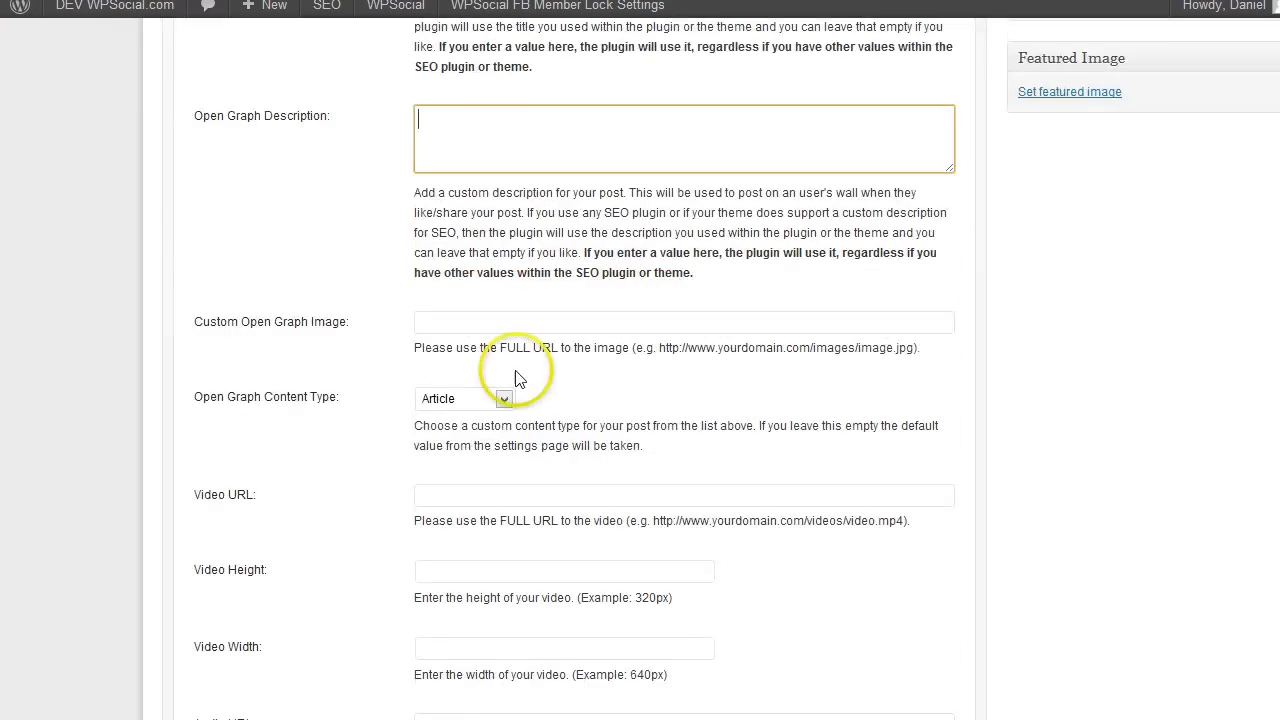
left_click(438, 316)
scroll(440, 320, "down", 1)
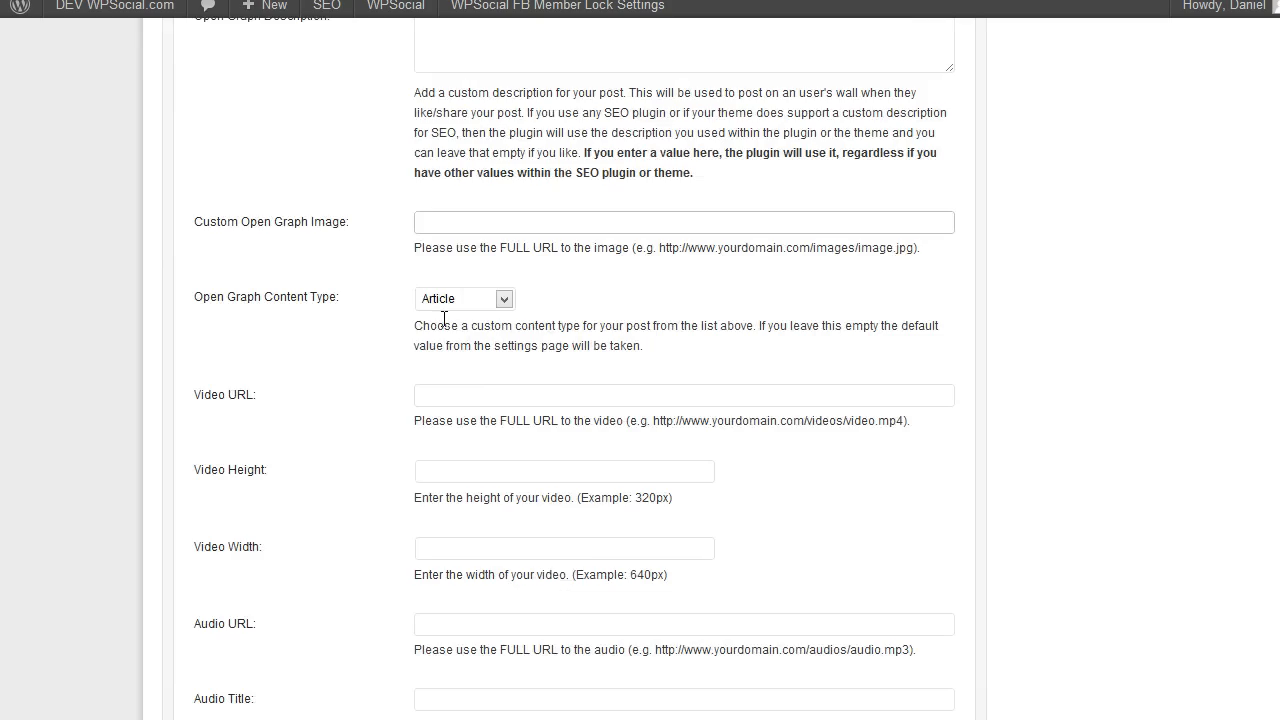
- Examine the post's Open Graph Content Type options and its Video URL, Height and Width fields
left_click(446, 302)
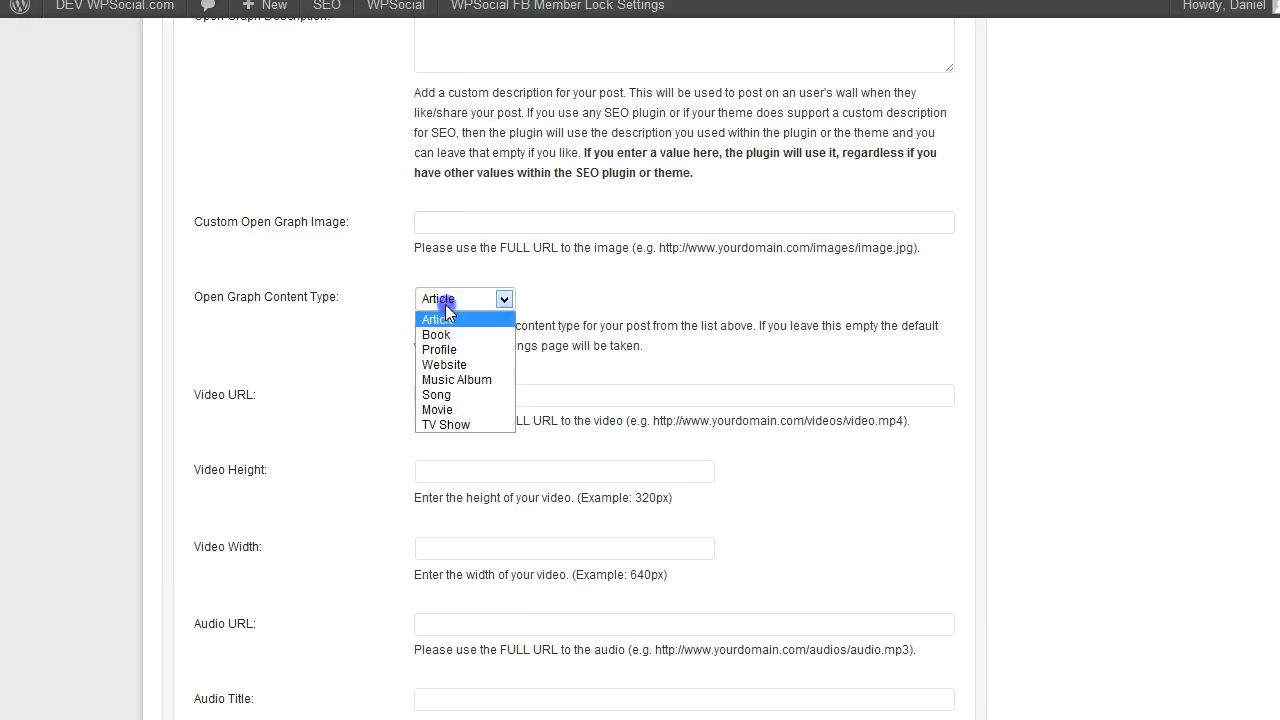
left_click(503, 302)
left_click(466, 398)
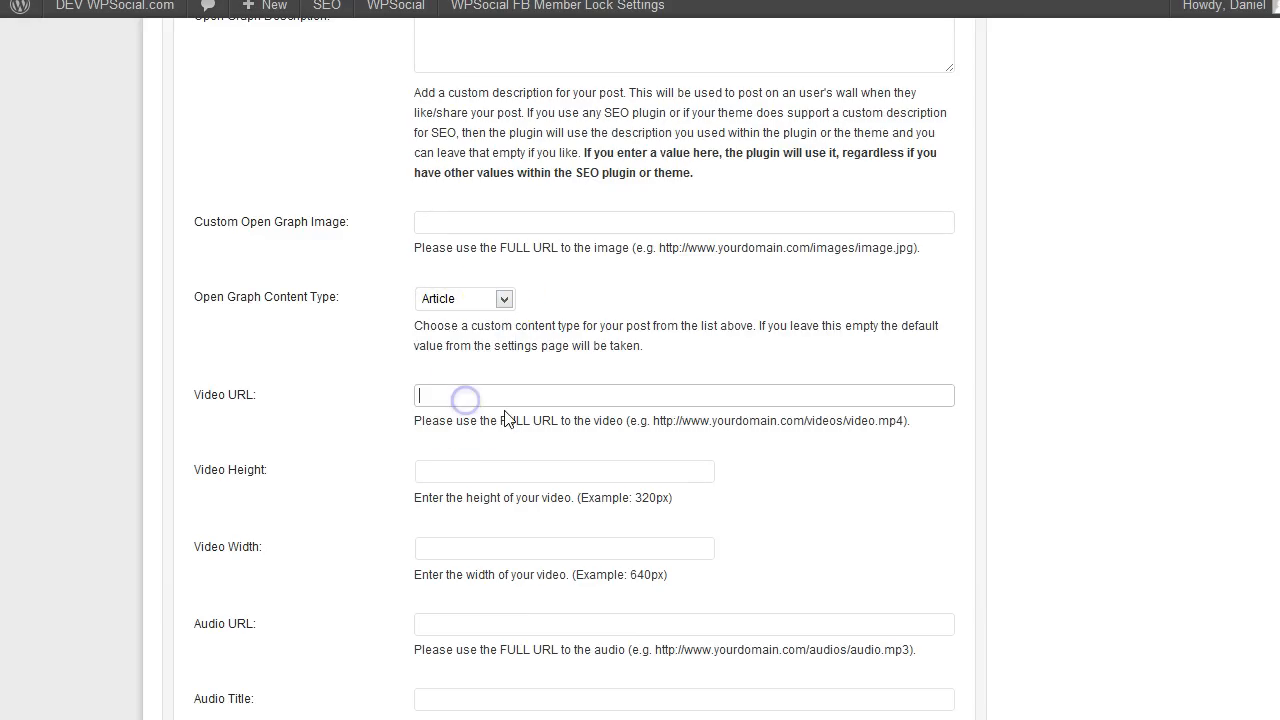
scroll(505, 418, "down", 1)
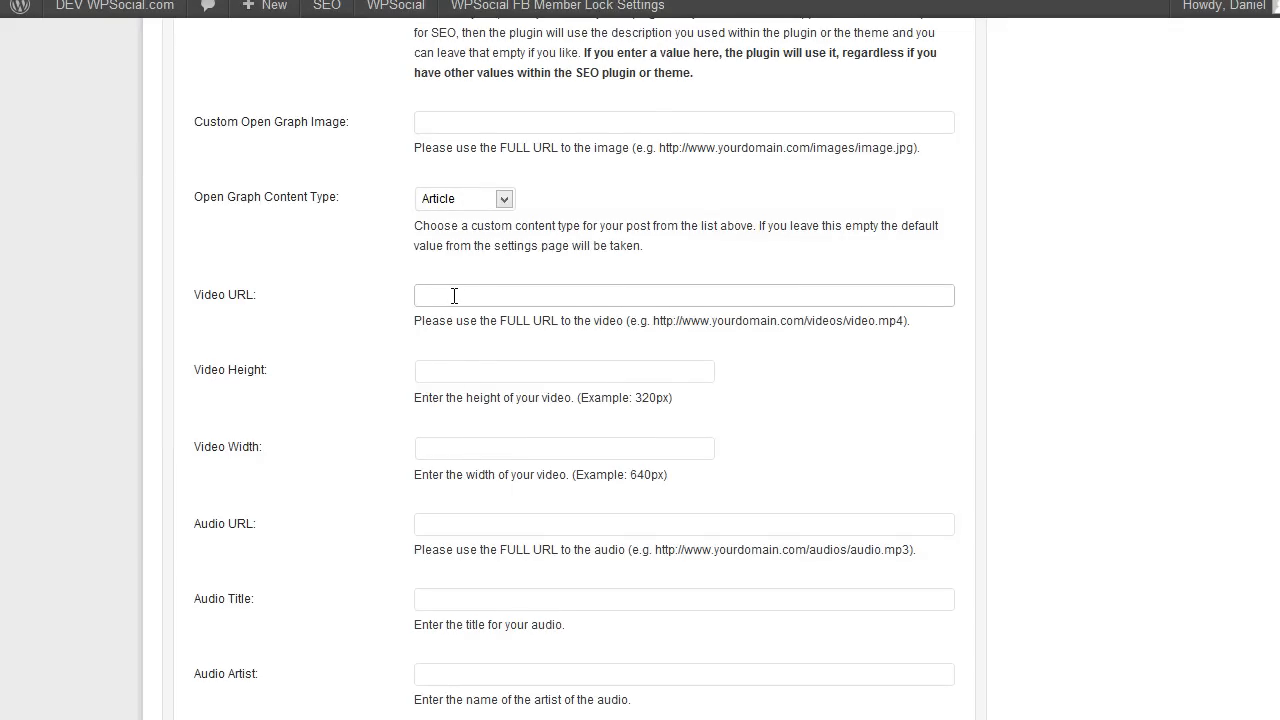
left_click(502, 375)
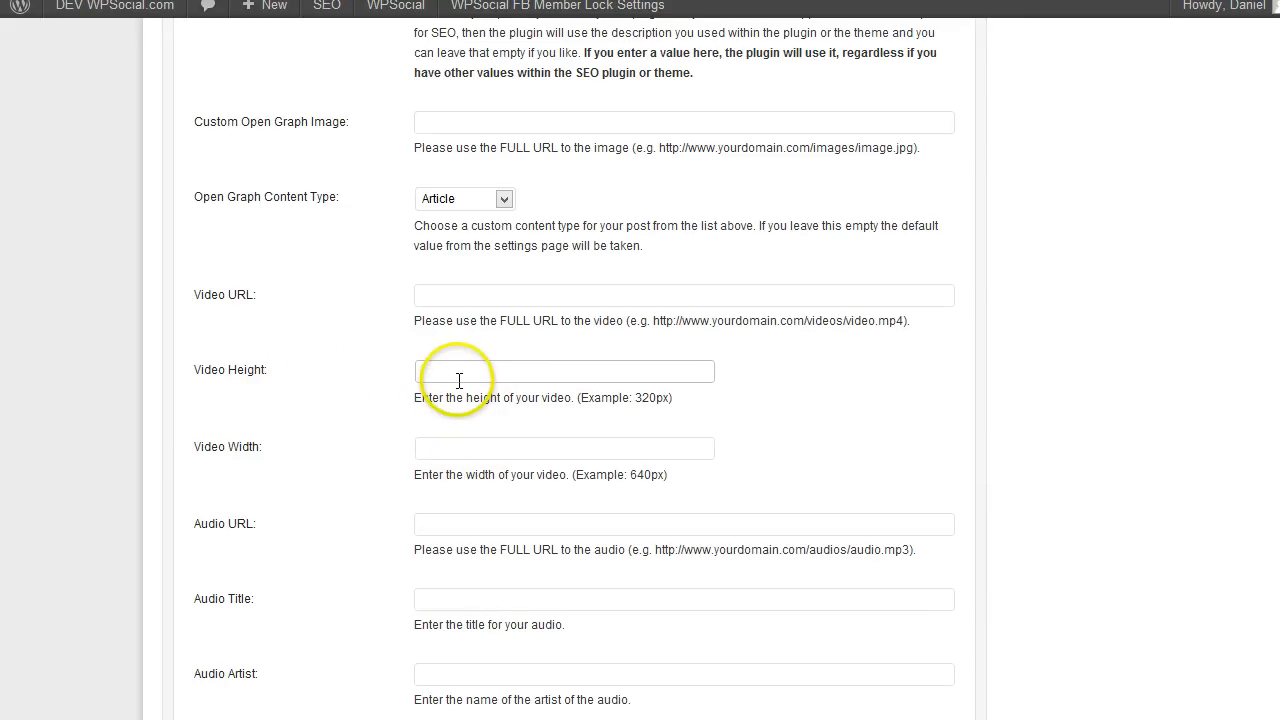
left_click(451, 450)
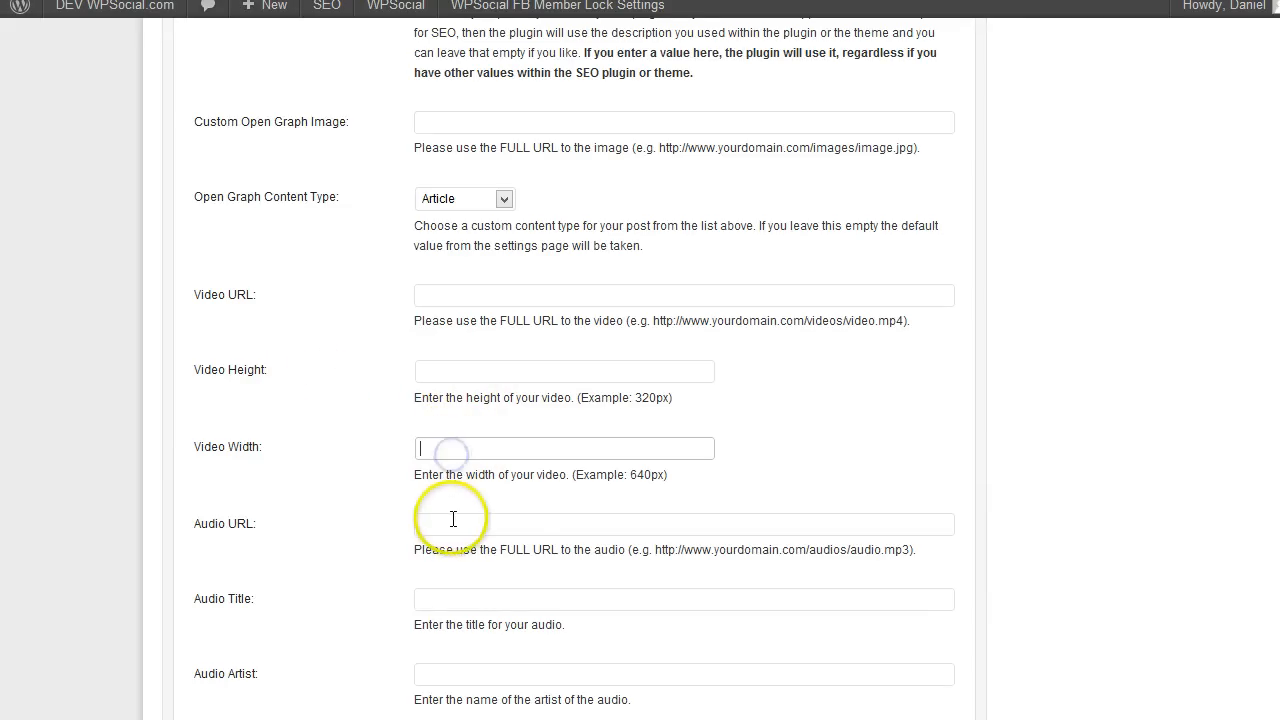
- Review the post's audio fields and the custom Facebook App ID and Facebook Admins fields
scroll(480, 510, "down", 1)
scroll(570, 555, "down", 2)
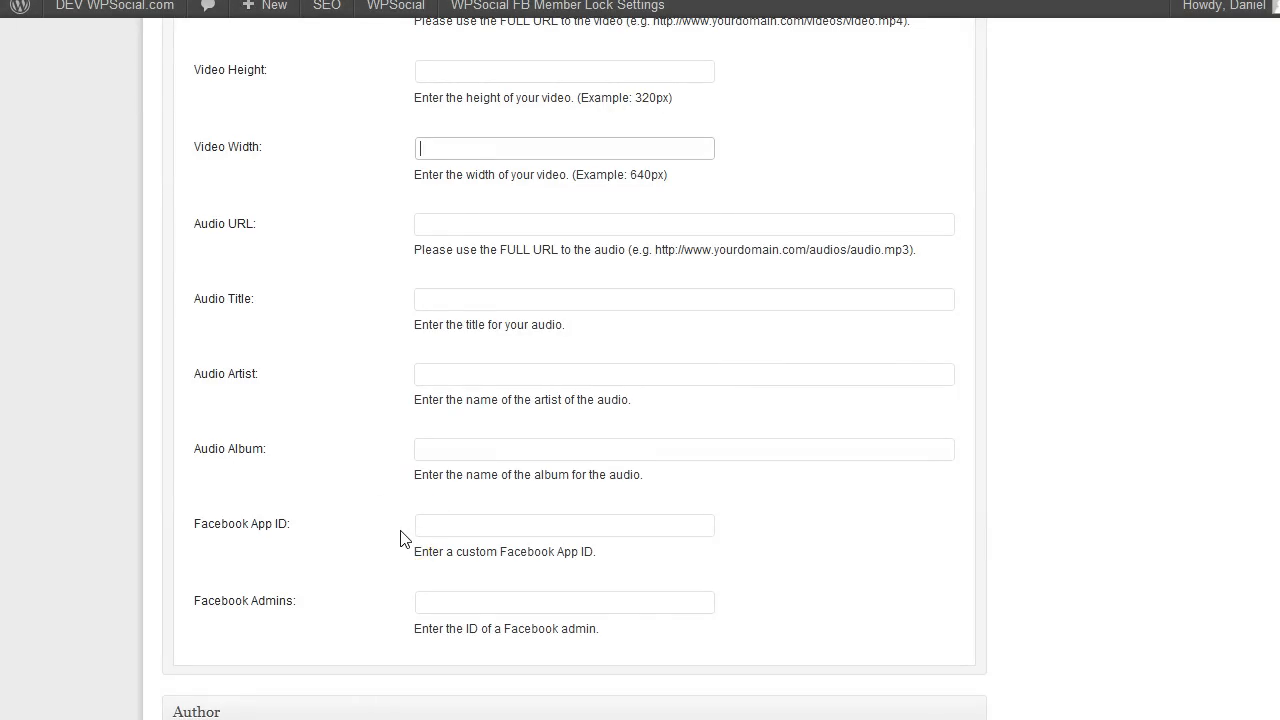
left_click(427, 601)
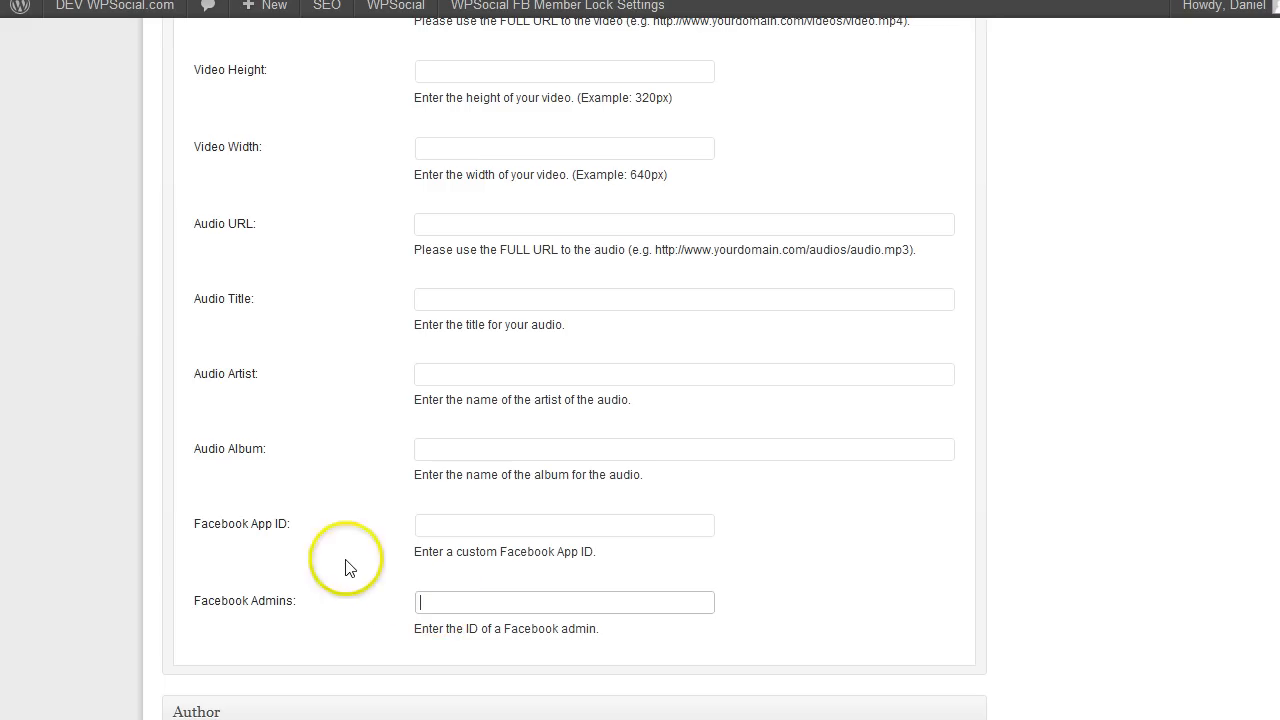
left_click(450, 604)
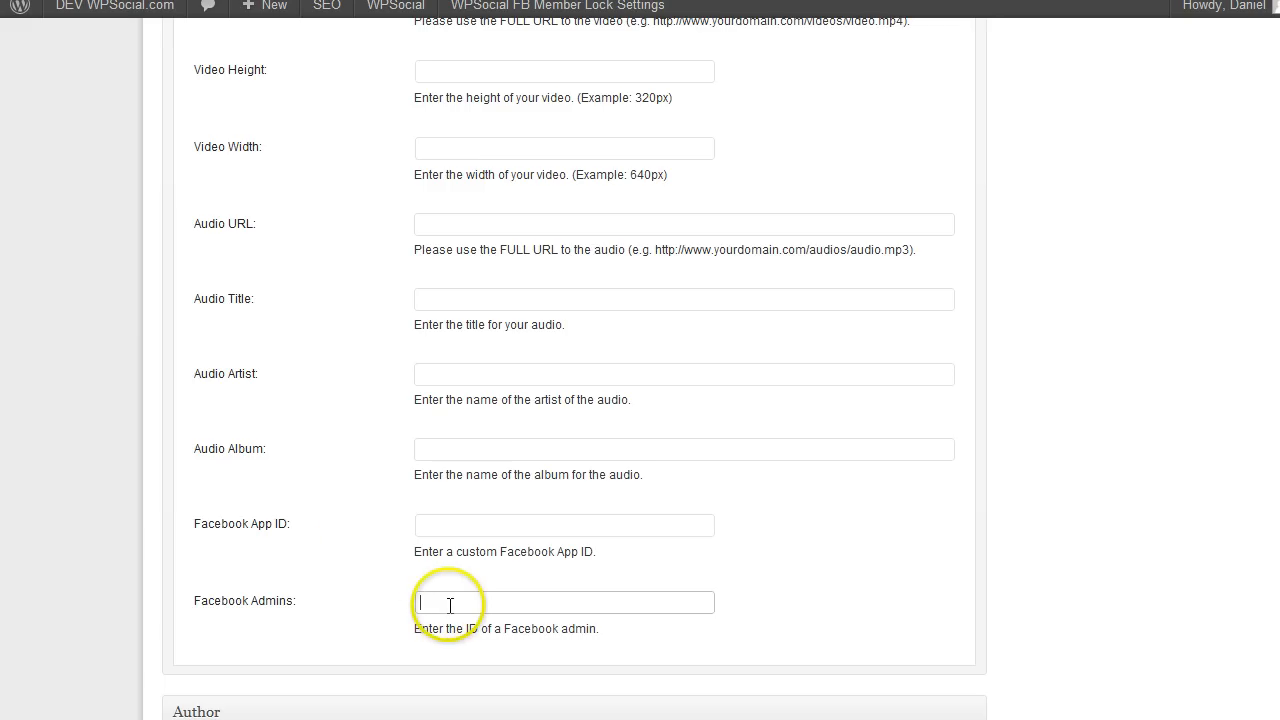
left_click(436, 523)
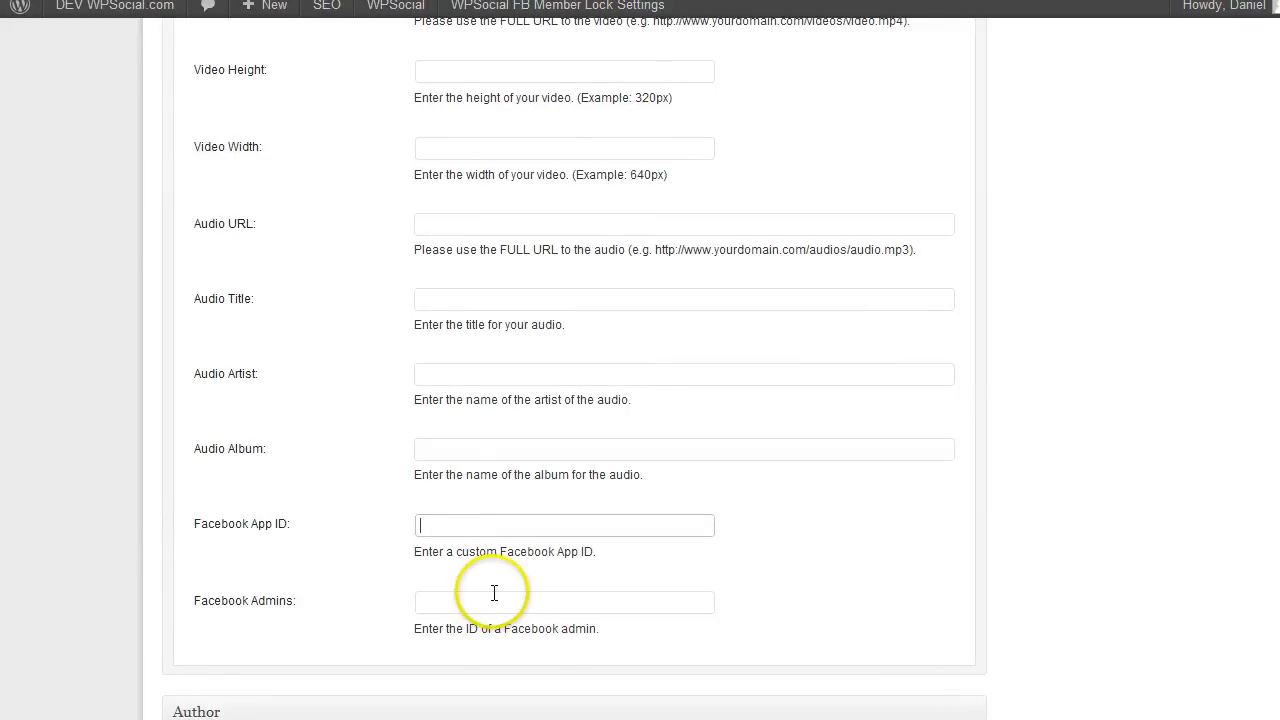
- Expand the WordPress SEO by Yoast box and examine its SEO Title and Meta Description fields
scroll(494, 593, "up", 10)
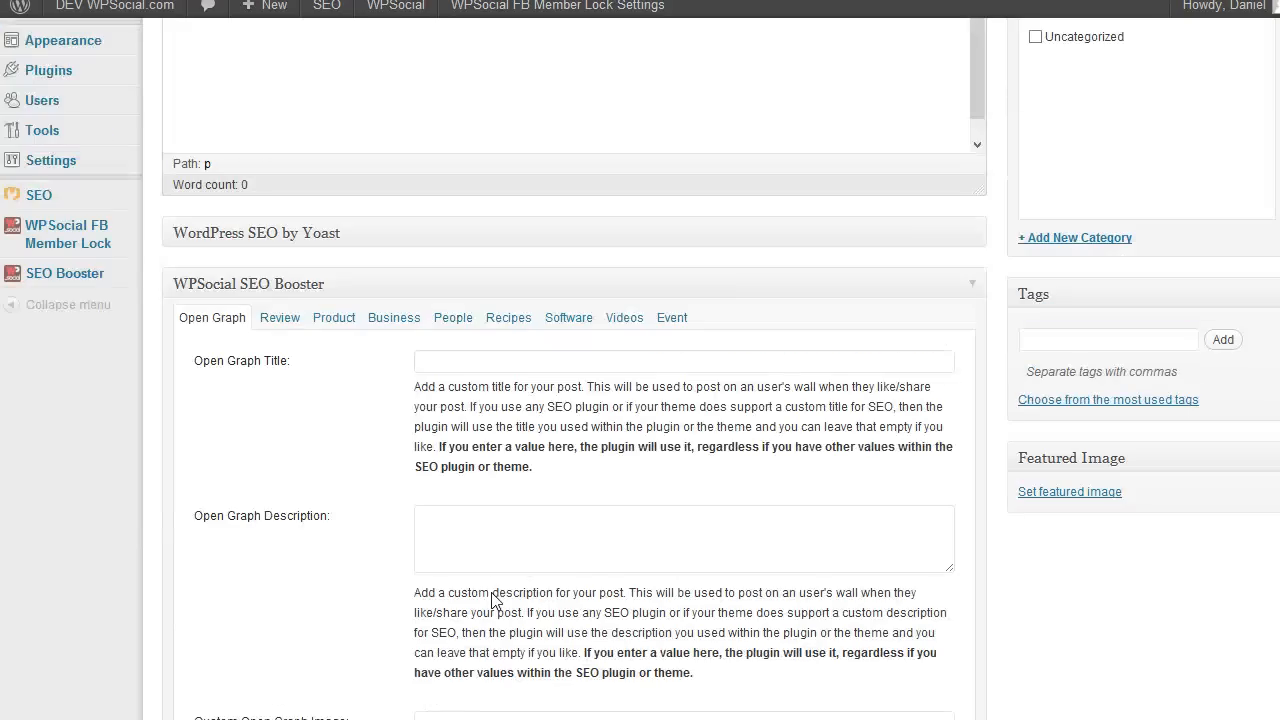
left_click(975, 236)
mouse_move(100, 233)
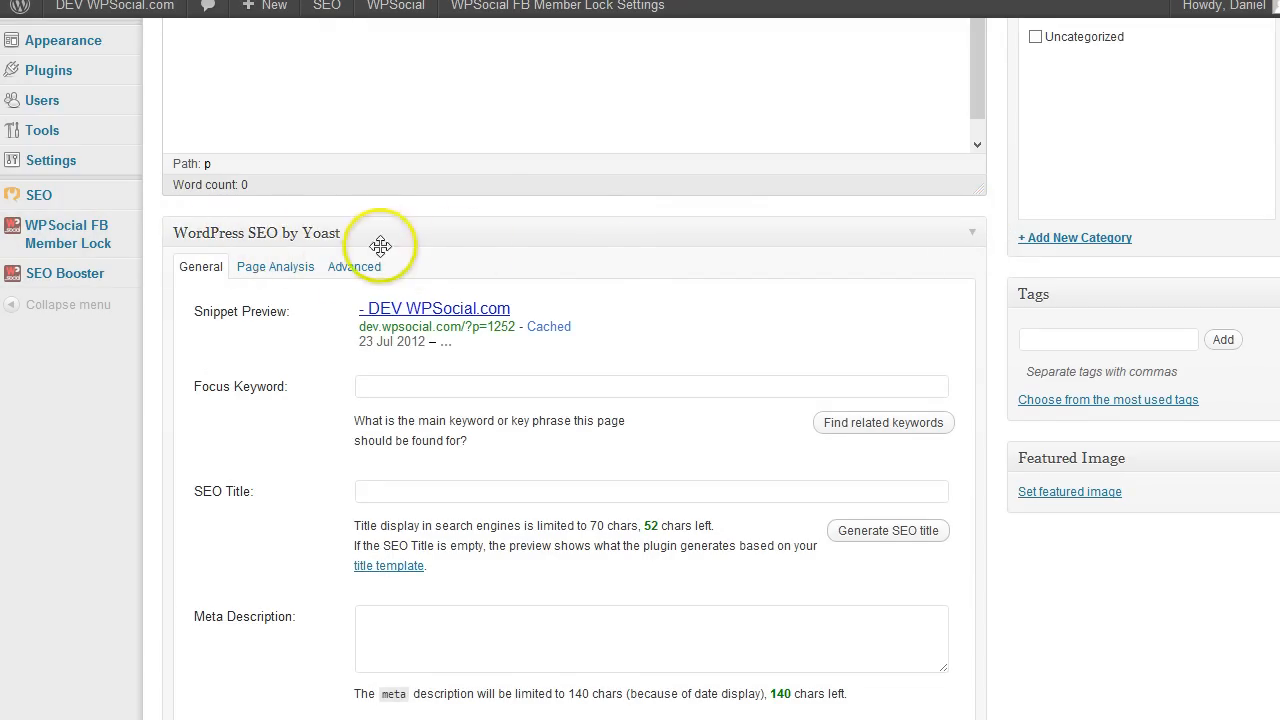
scroll(670, 355, "down", 2)
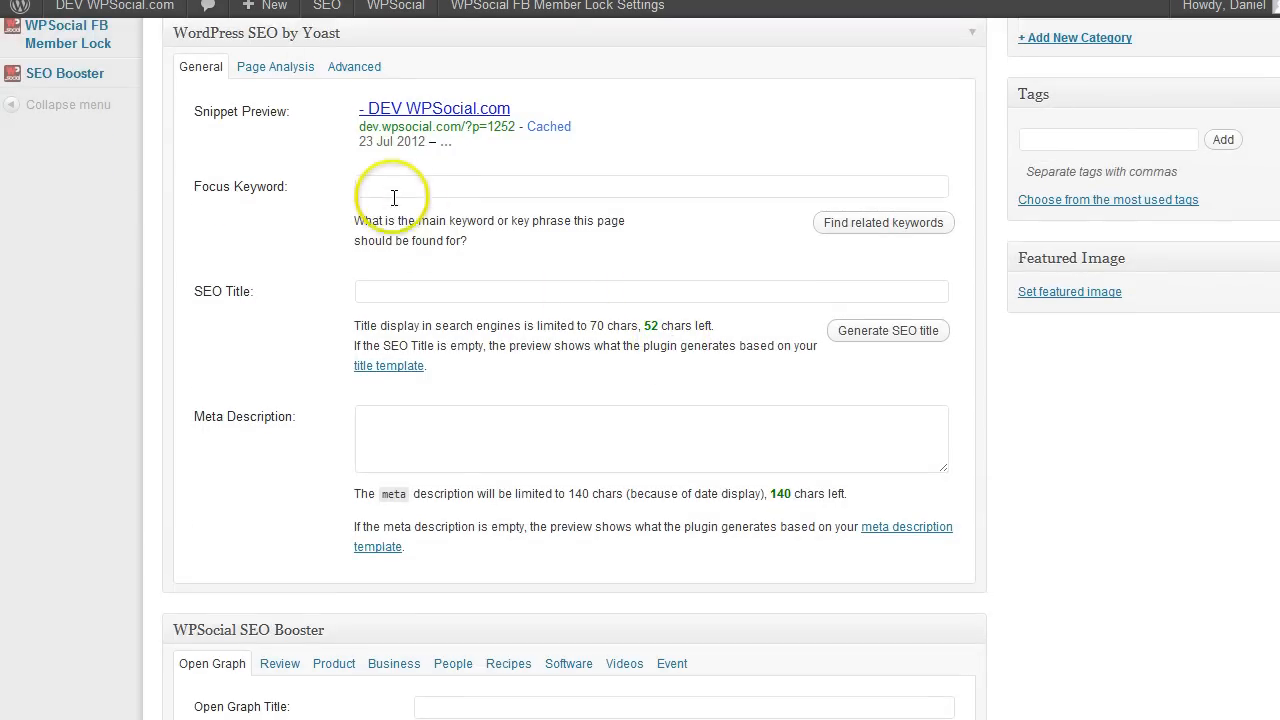
left_click(402, 291)
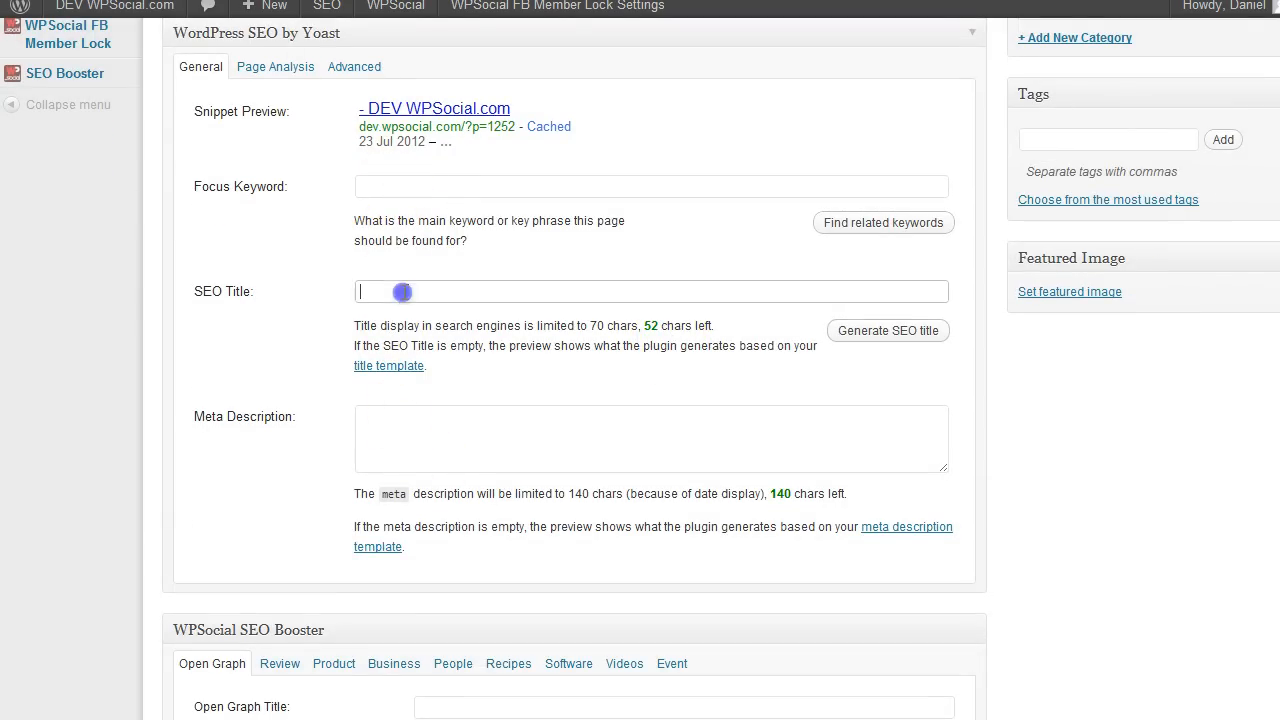
left_click(412, 430)
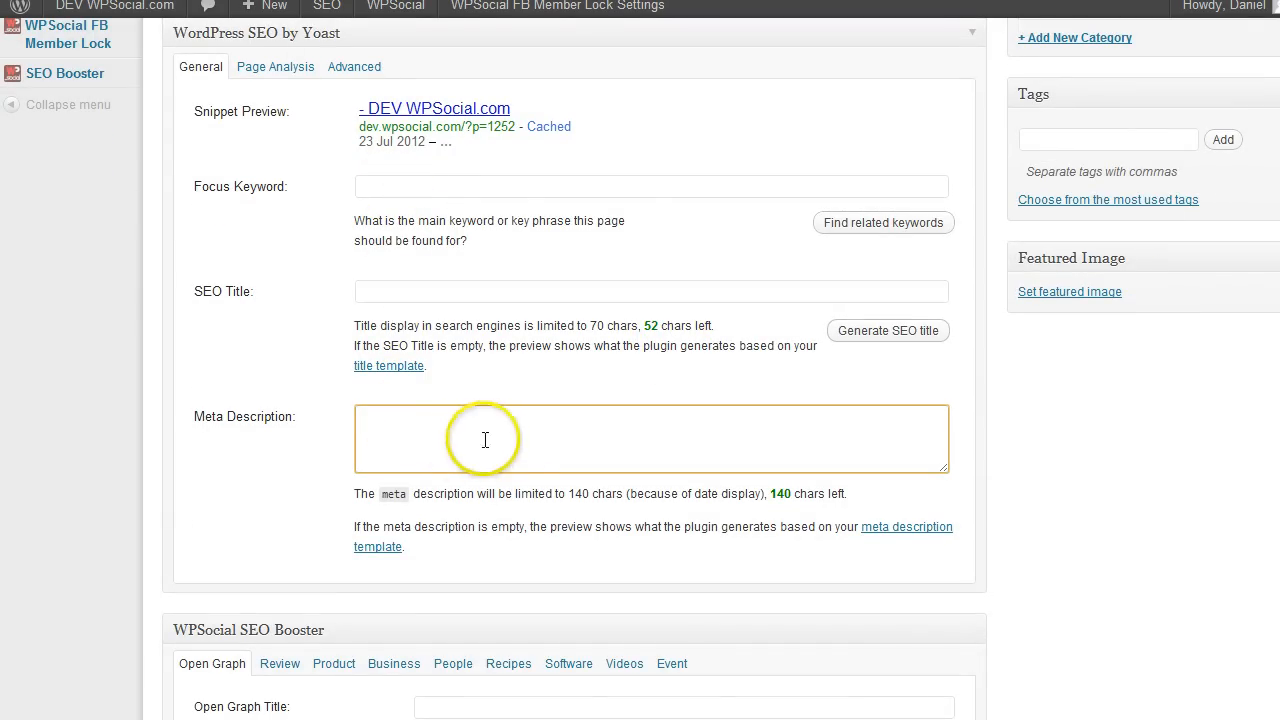
- Return to the WPSocial SEO Booster box and read how its Open Graph Title and Description relate to other SEO plugin values
scroll(522, 431, "up", 4)
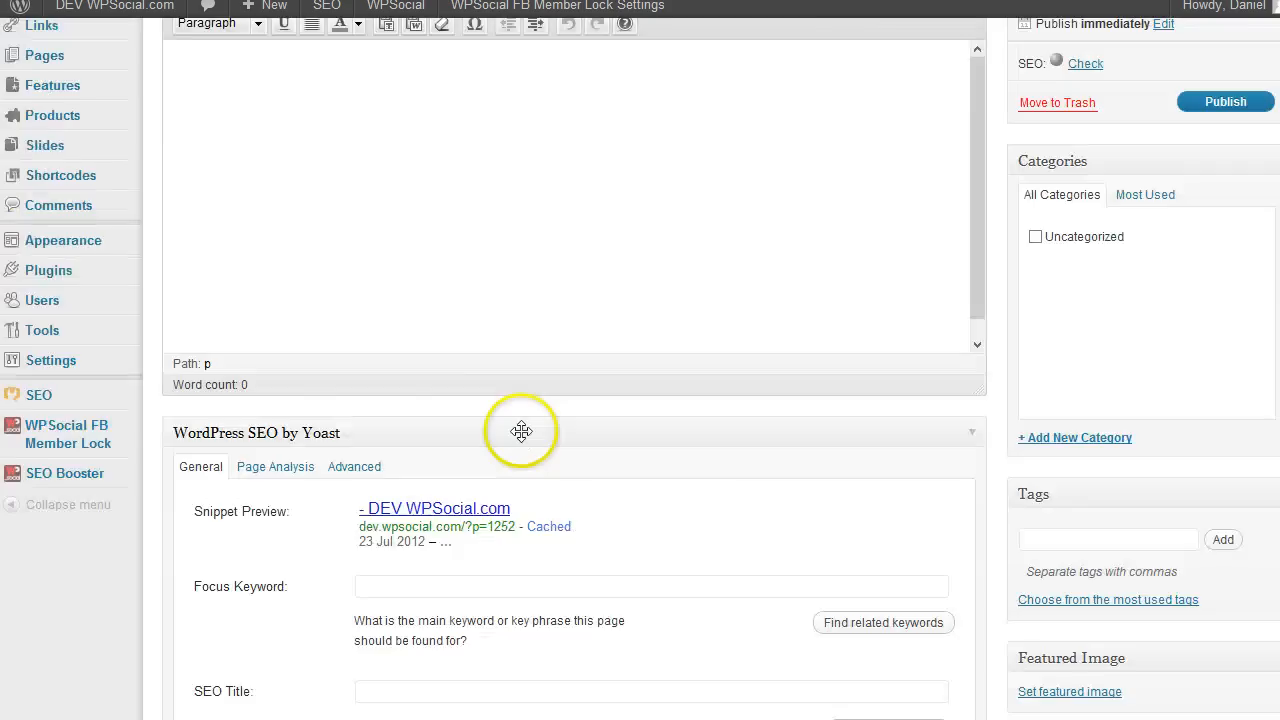
scroll(522, 431, "up", 1)
scroll(522, 431, "down", 1)
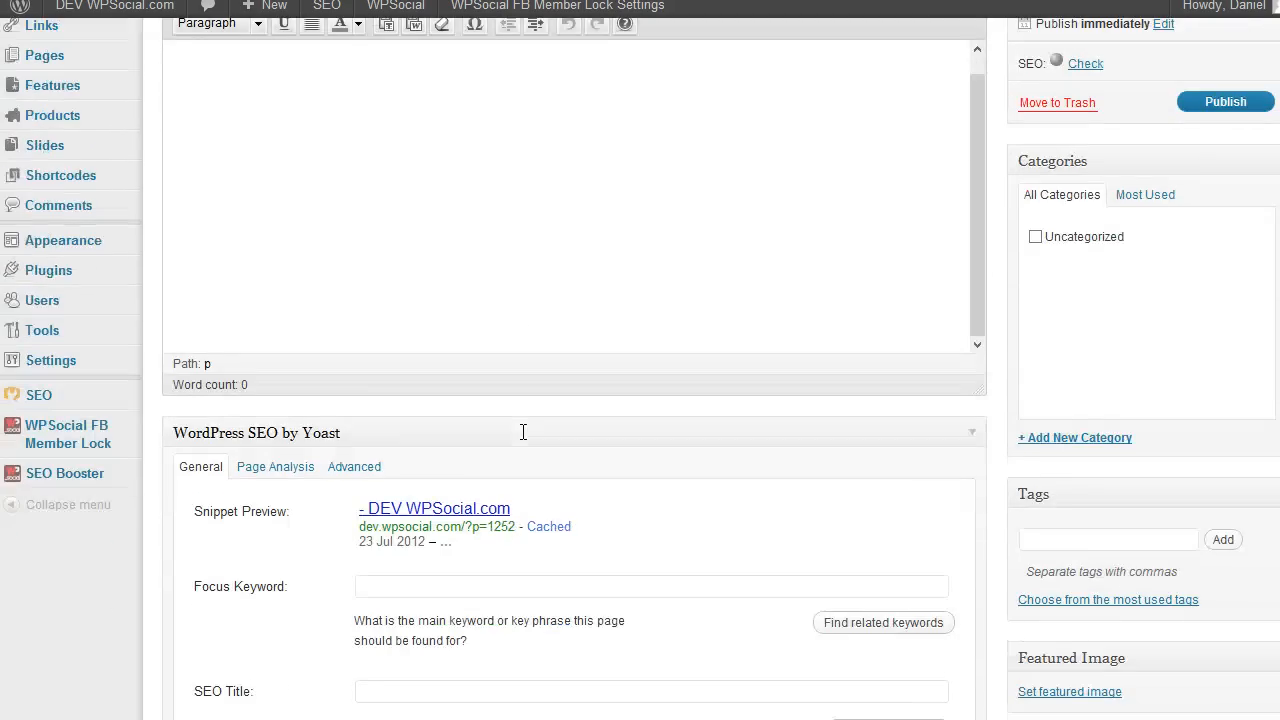
scroll(522, 431, "down", 3)
scroll(522, 431, "down", 7)
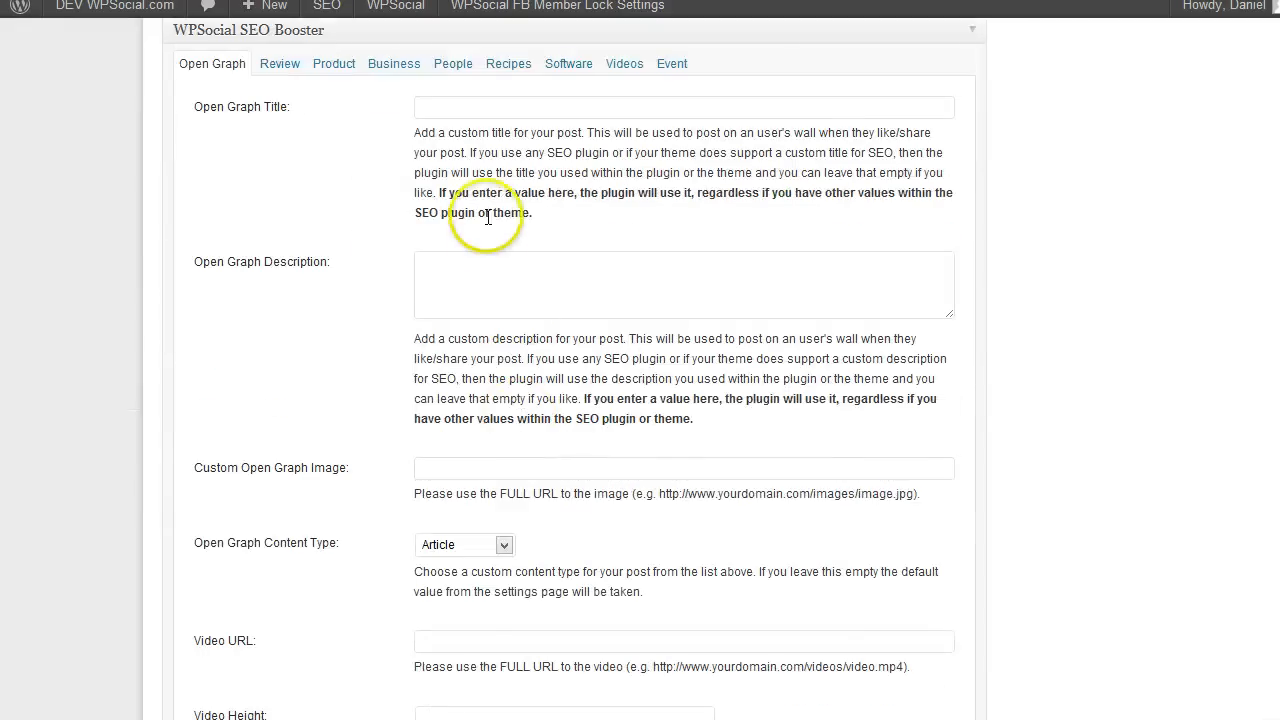
scroll(558, 497, "up", 1)
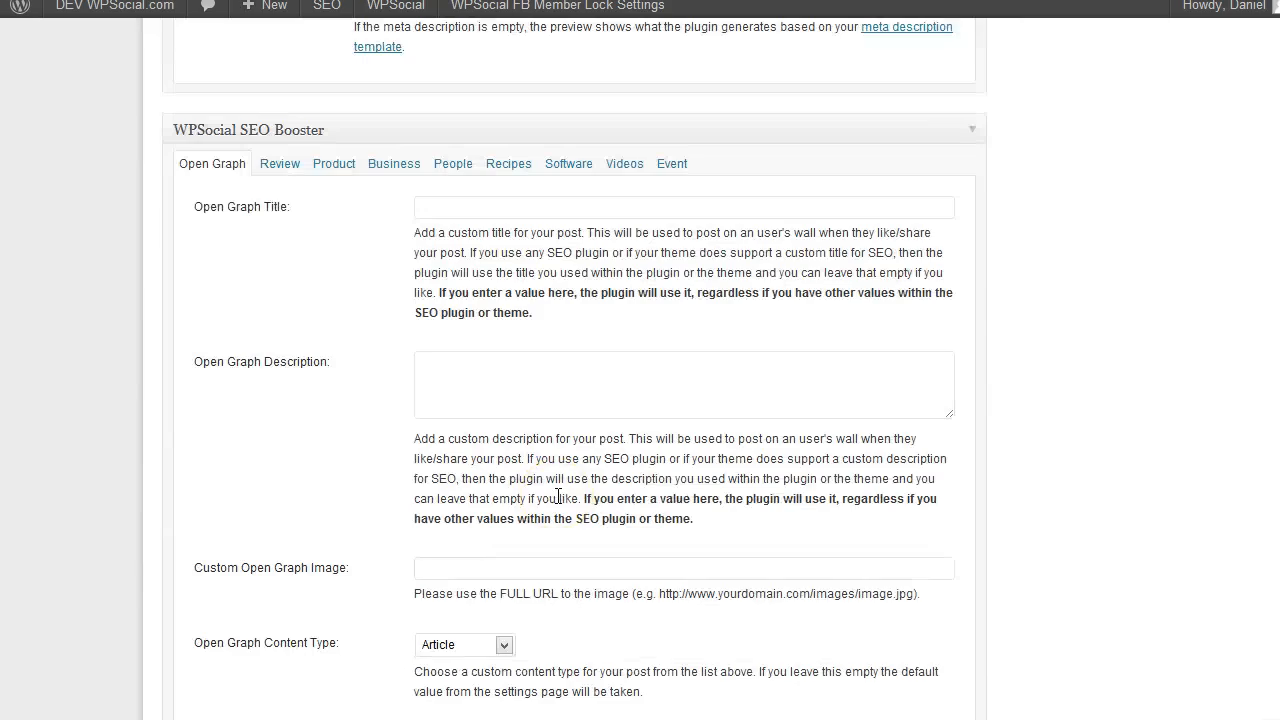
left_click(437, 207)
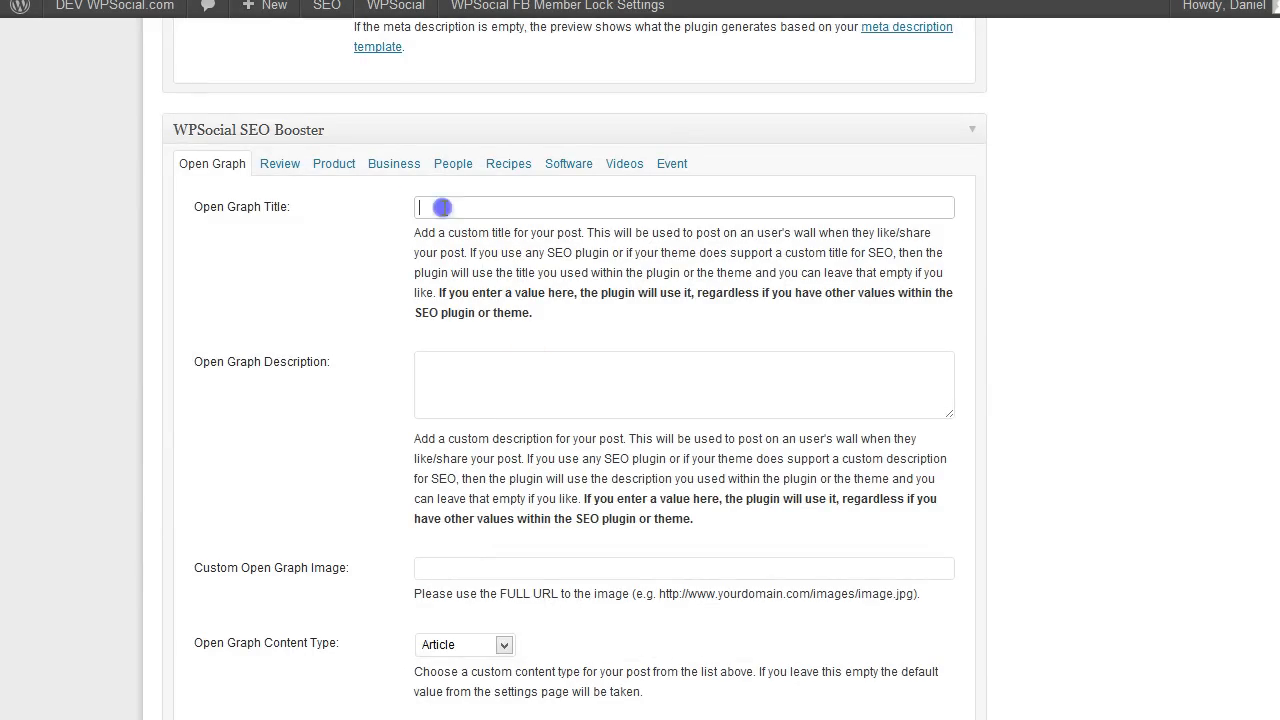
left_click(463, 374)
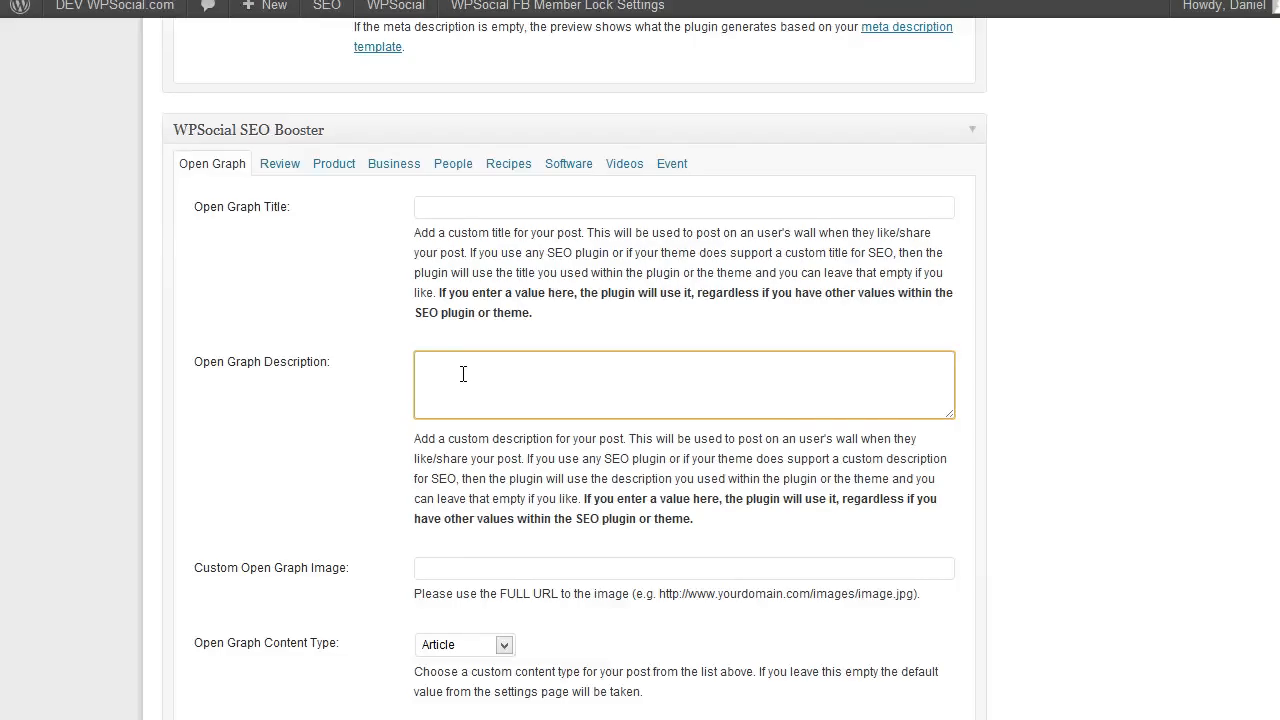
- Compare the Yoast SEO fields with the remaining Open Graph image, content type, video, audio and Facebook fields
scroll(463, 374, "up", 2)
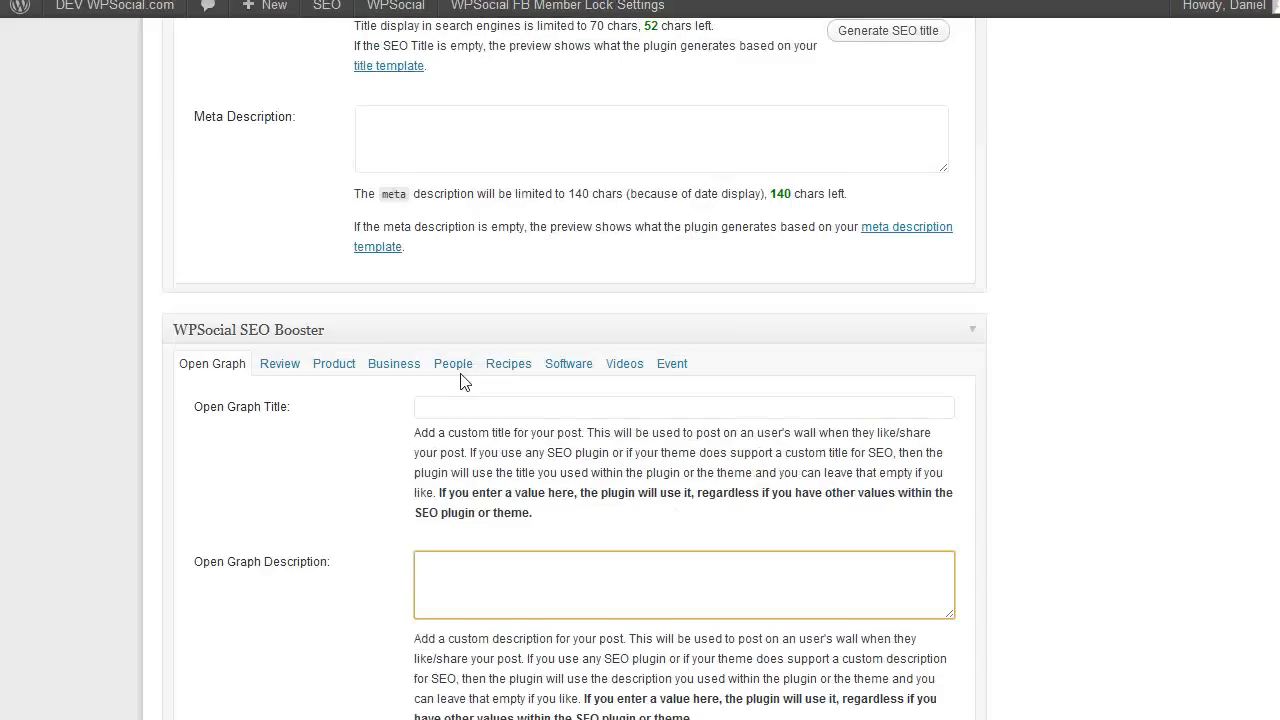
scroll(463, 380, "up", 3)
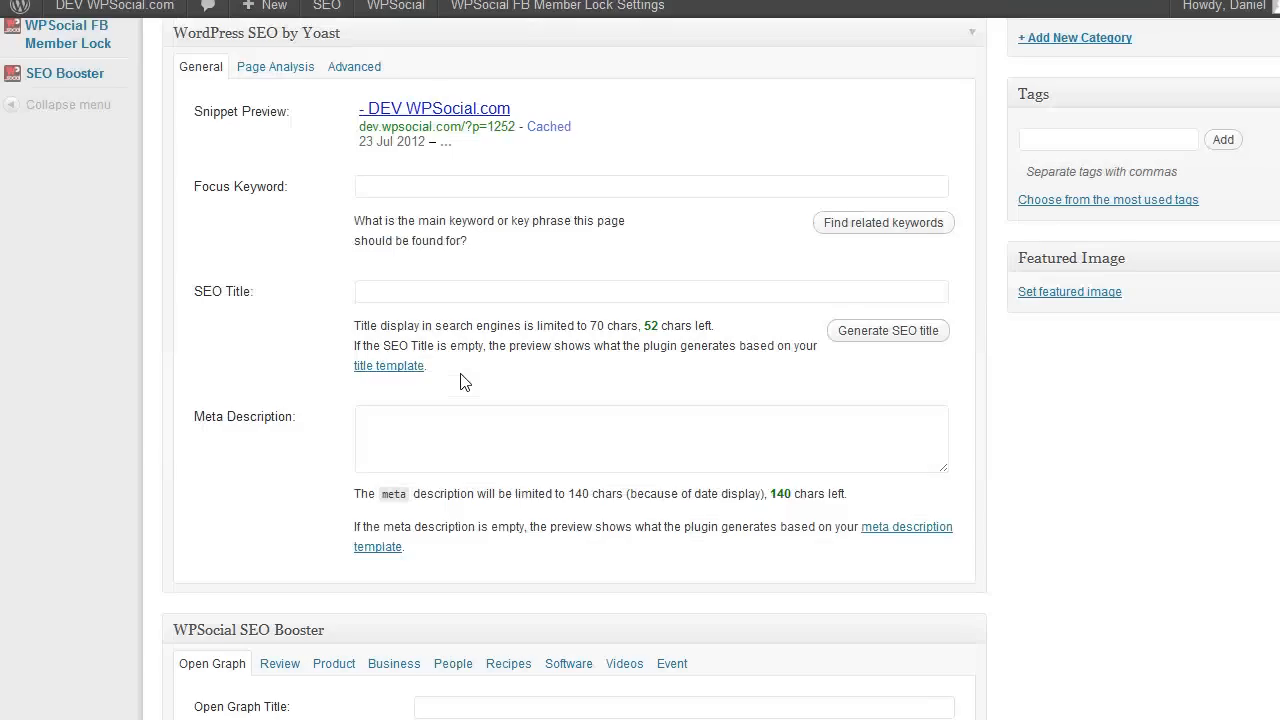
scroll(463, 382, "up", 1)
scroll(463, 380, "down", 7)
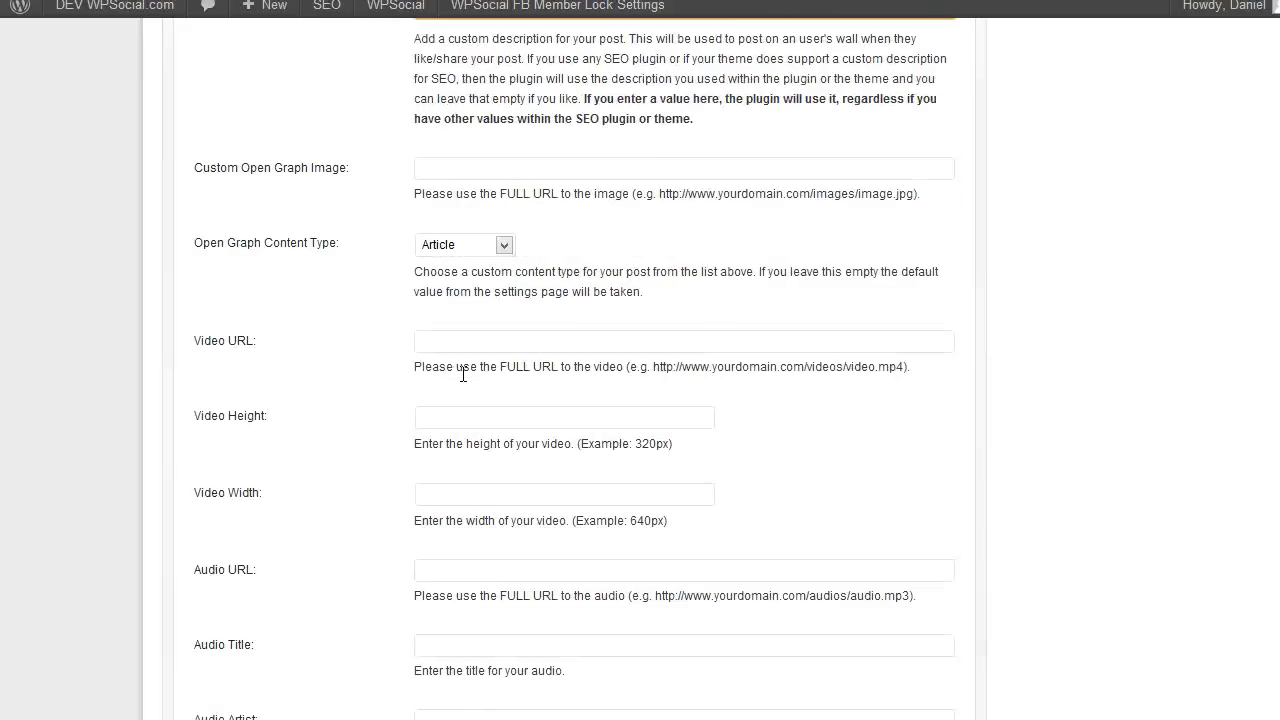
scroll(463, 374, "down", 3)
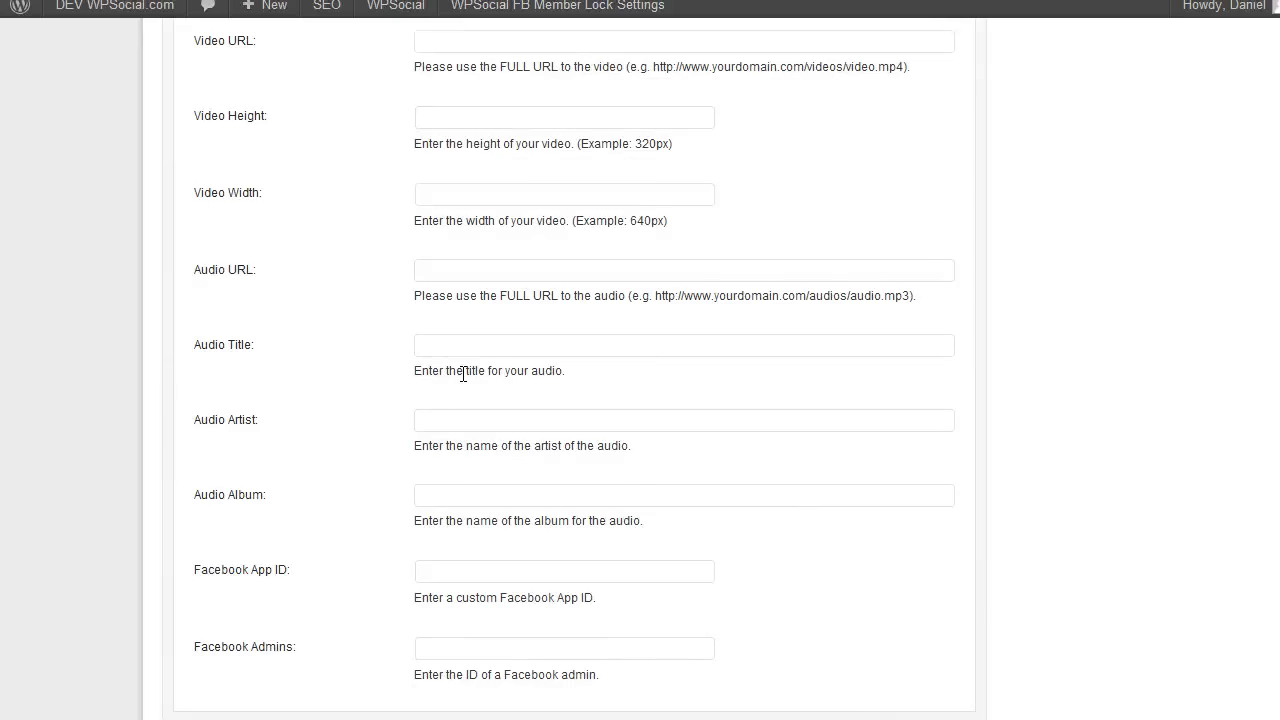
scroll(463, 374, "up", 4)
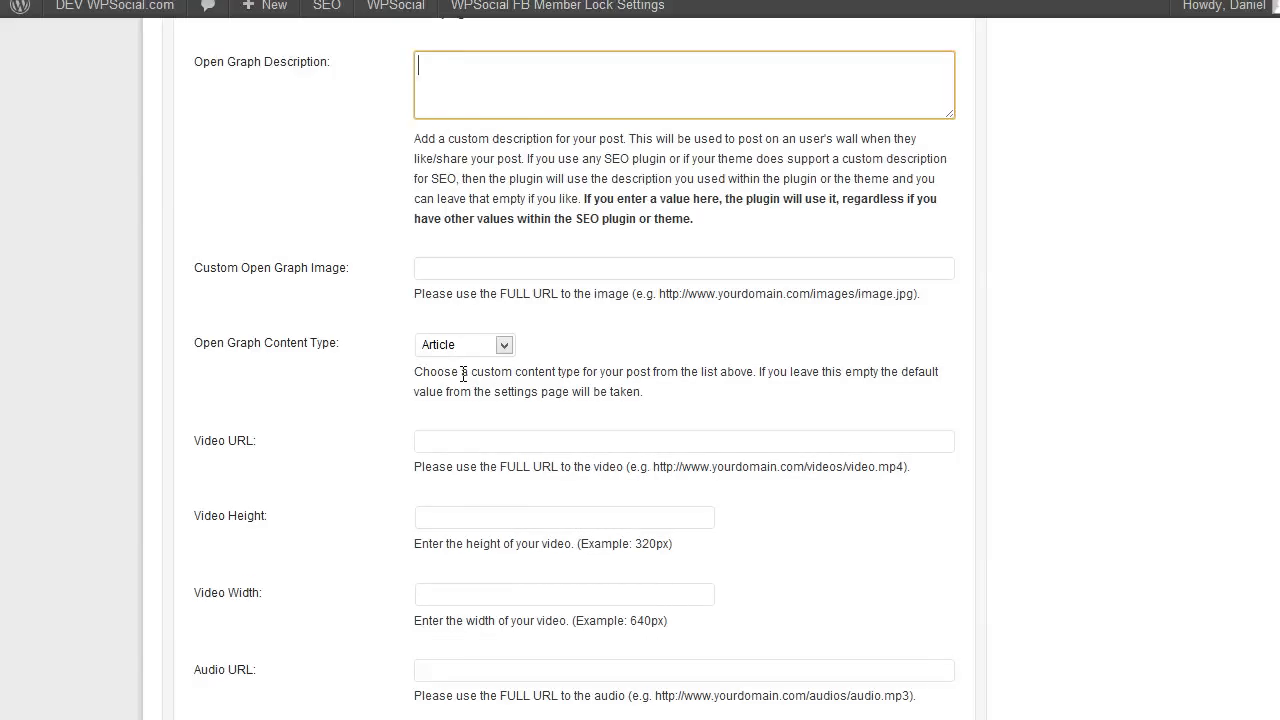
left_click(464, 370)
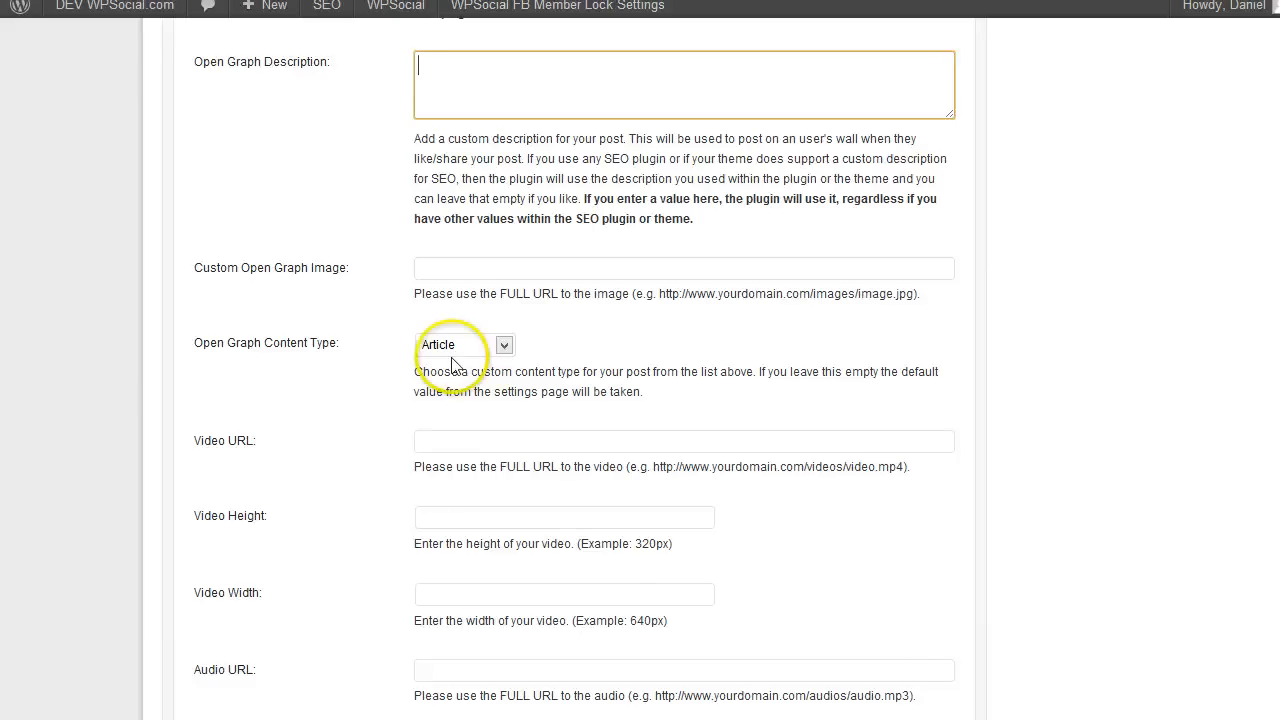
- Re-examine the Open Graph title, description and custom image fields alongside the Yoast box's snippet preview, focus keyword, SEO title and meta description
scroll(458, 360, "up", 2)
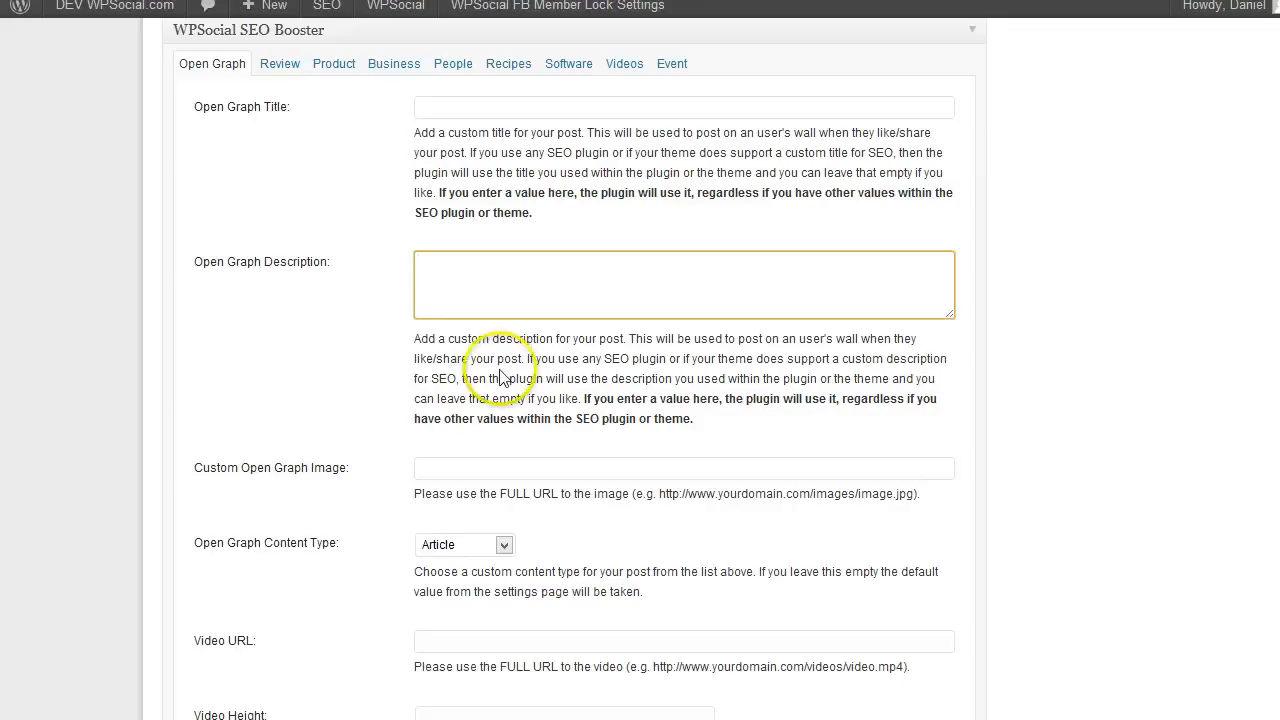
left_click(474, 464)
scroll(474, 462, "up", 1)
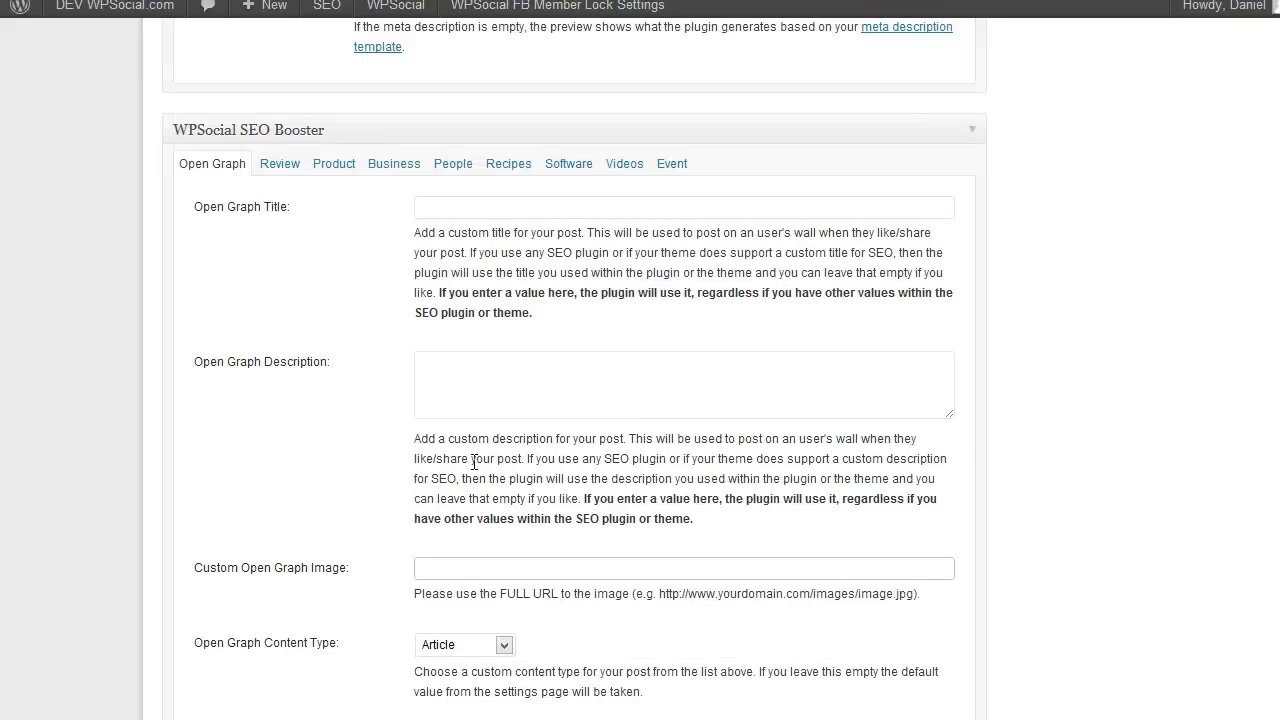
scroll(474, 462, "up", 1)
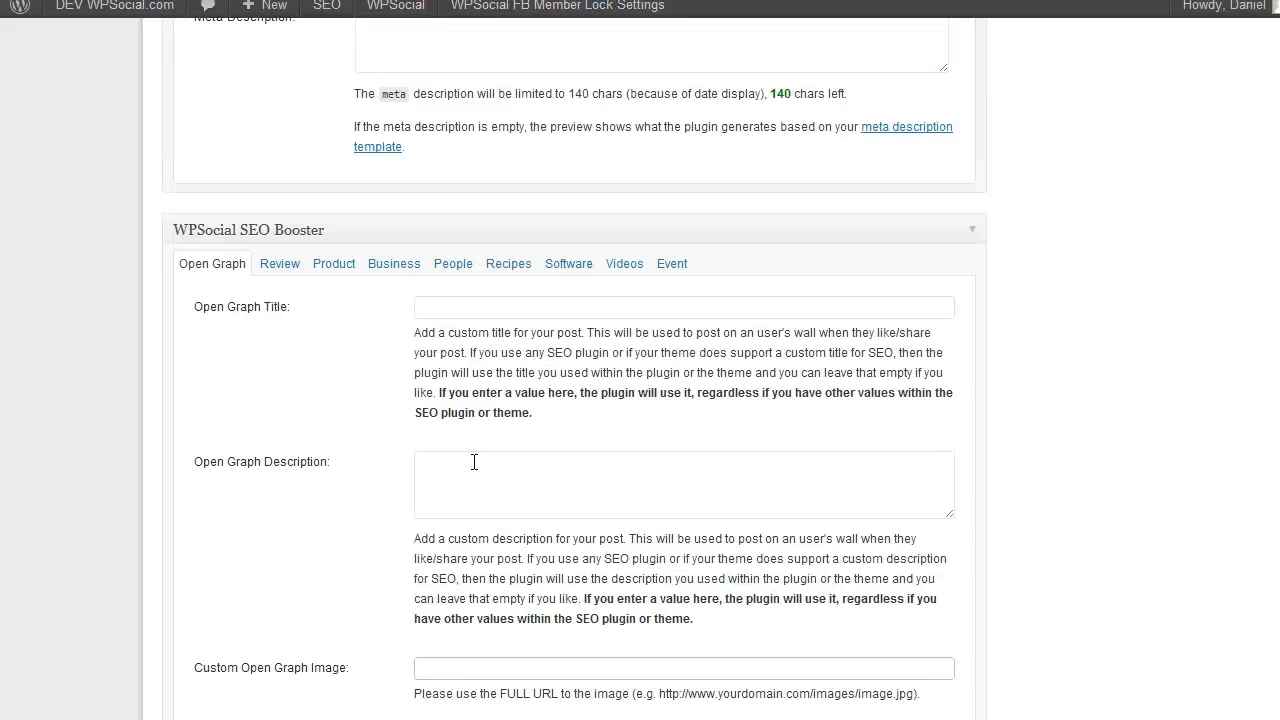
left_click(466, 495)
scroll(469, 496, "up", 3)
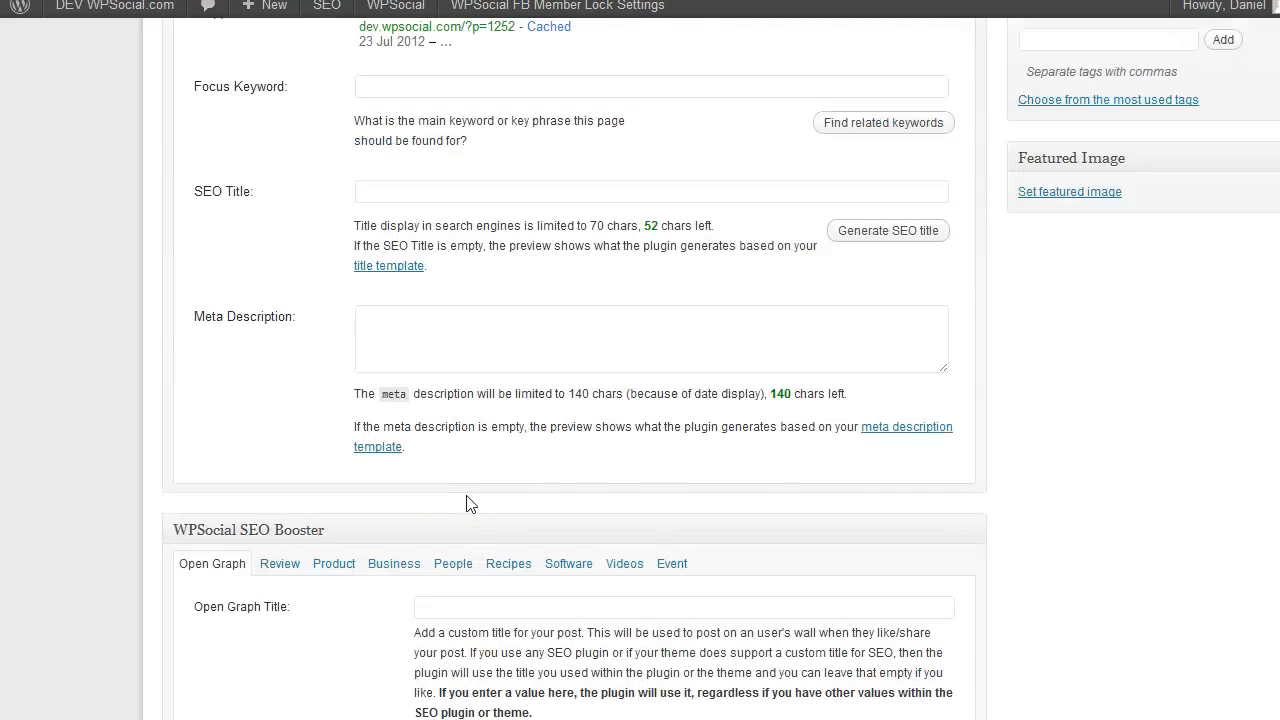
scroll(470, 503, "down", 2)
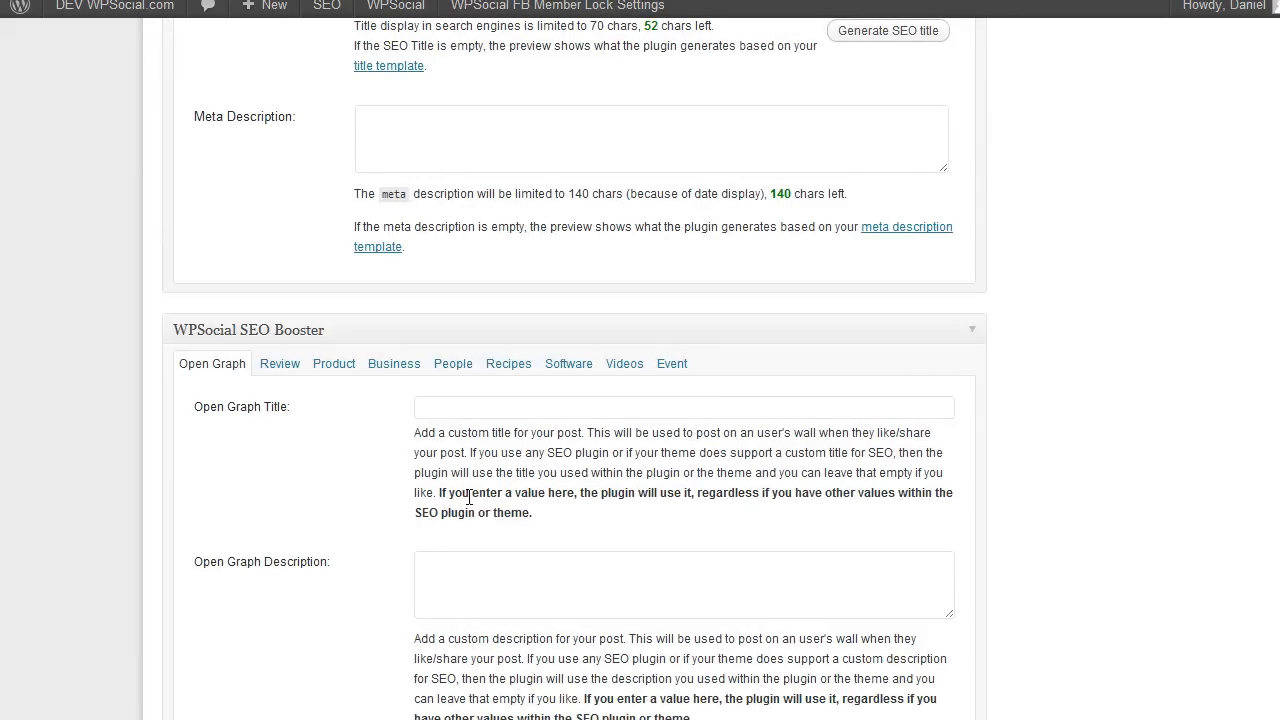
scroll(469, 496, "up", 6)
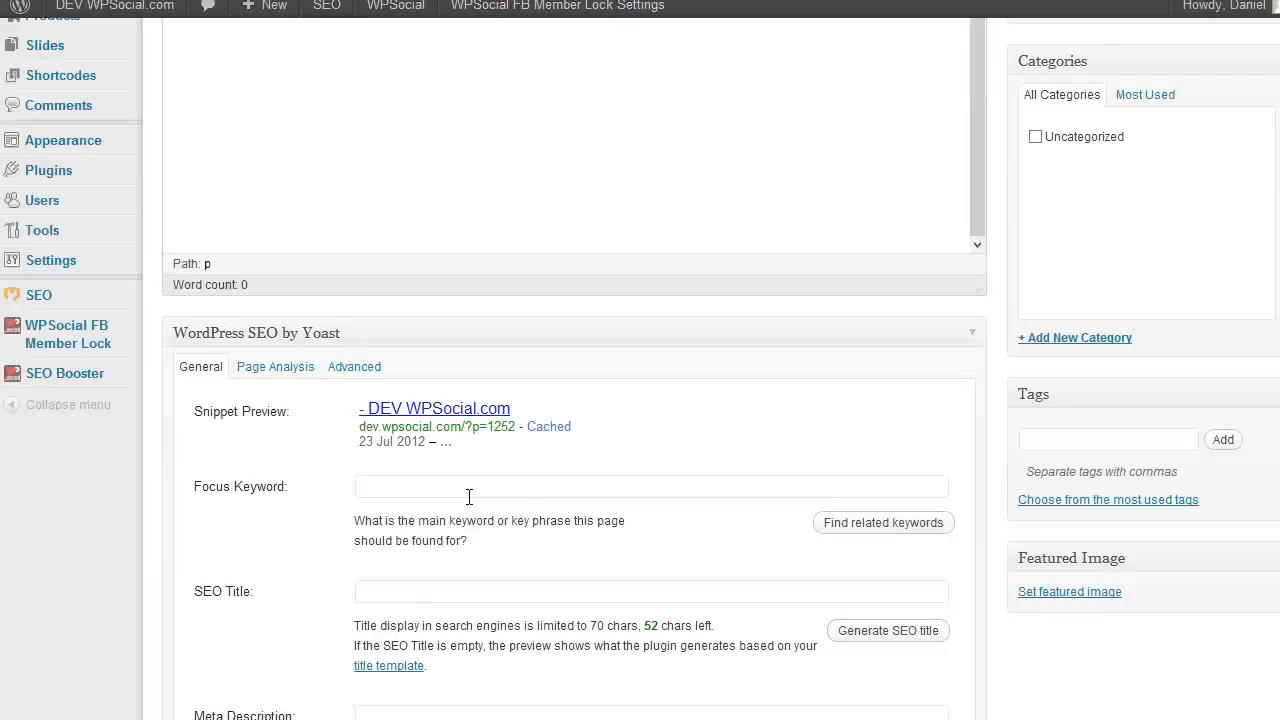